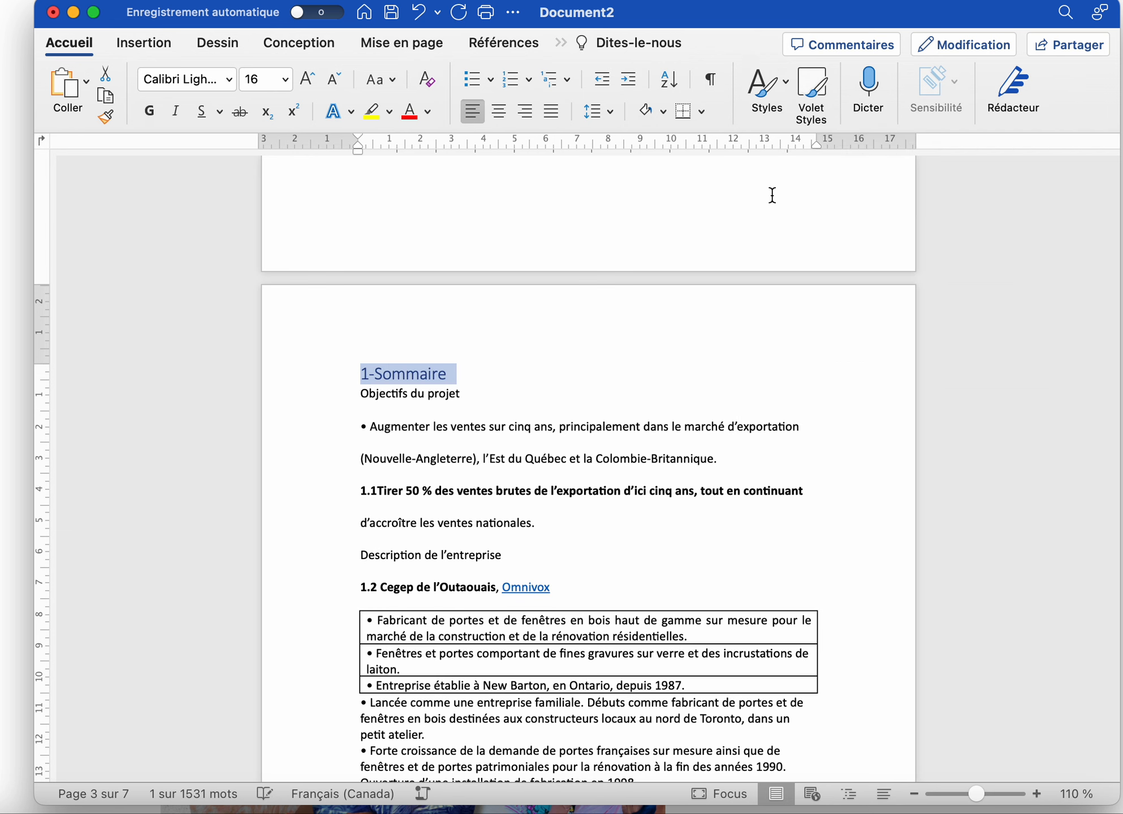
Apply the Titre 2 style to the 1.1 line and the 1.2 Cegep de l'Outaouais line
{"action": "scroll", "coordinate": [611, 413], "scroll_direction": "down", "scroll_amount": 4}
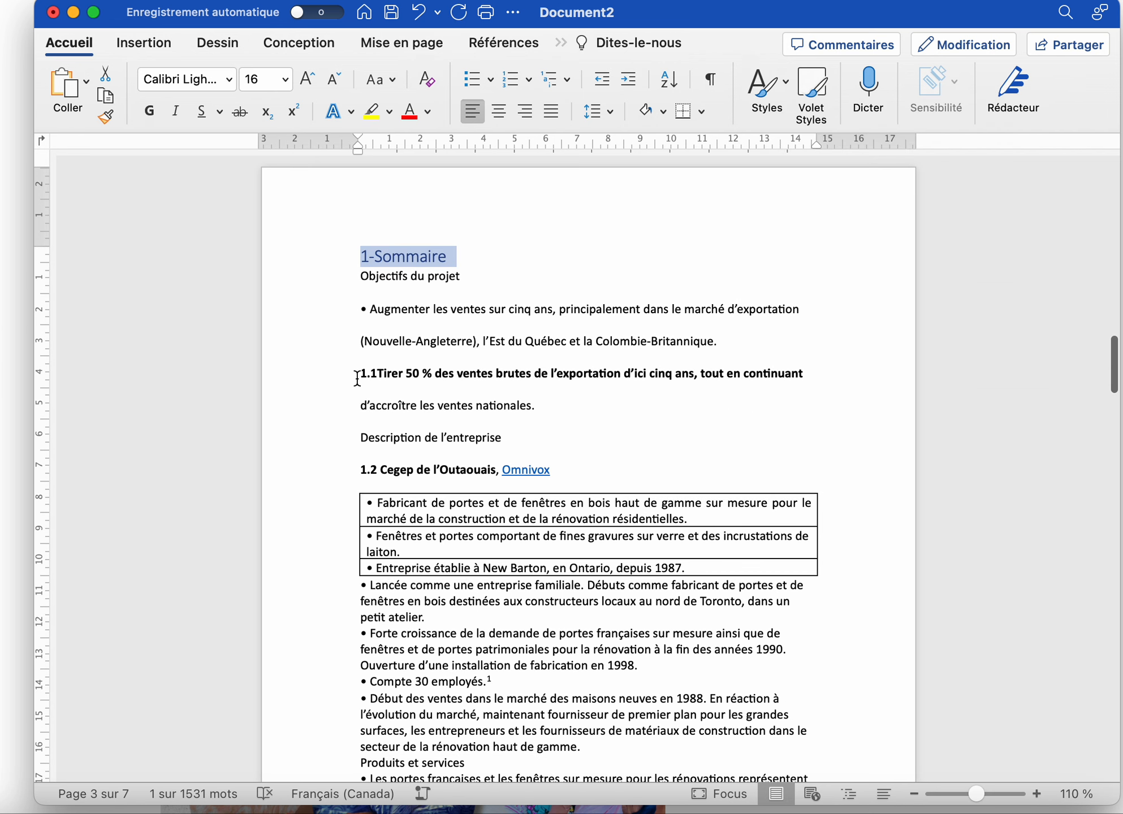
{"action": "left_click_drag", "start_coordinate": [358, 378], "coordinate": [807, 372]}
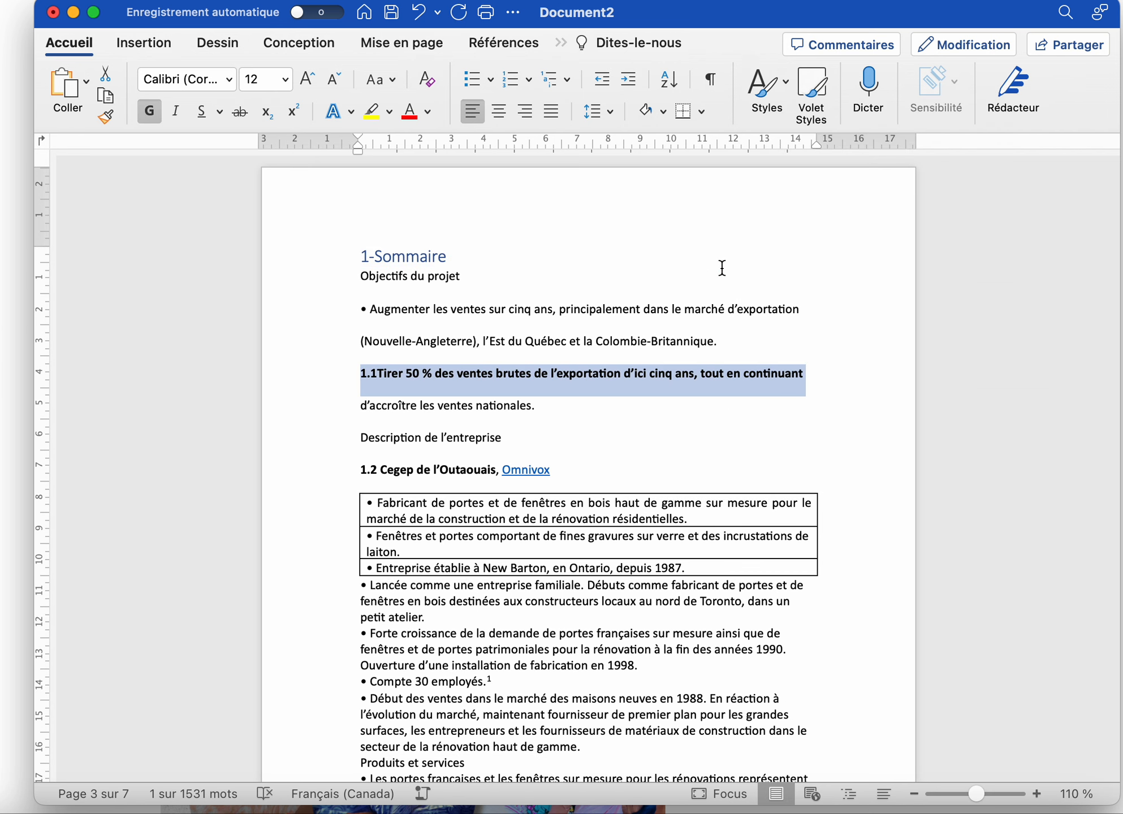
{"action": "left_click", "coordinate": [776, 89]}
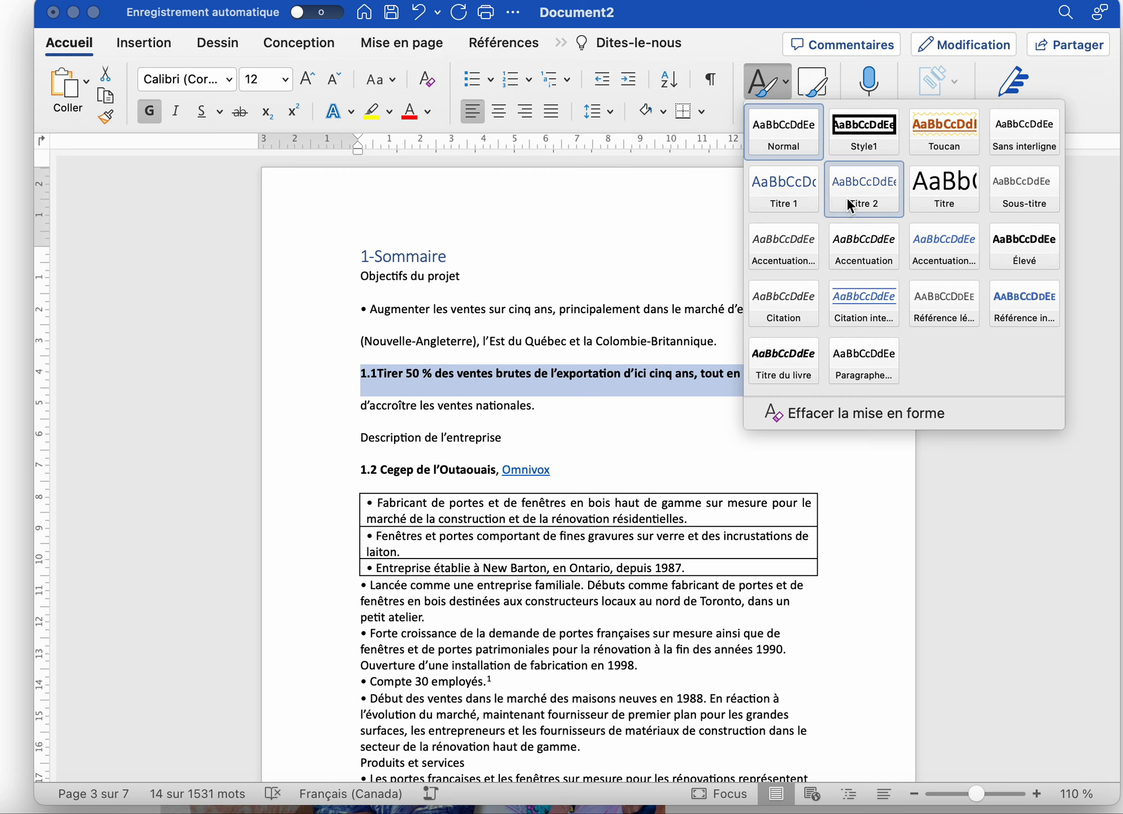
{"action": "left_click", "coordinate": [846, 197]}
{"action": "left_click_drag", "start_coordinate": [357, 477], "coordinate": [496, 478]}
{"action": "left_click", "coordinate": [767, 89]}
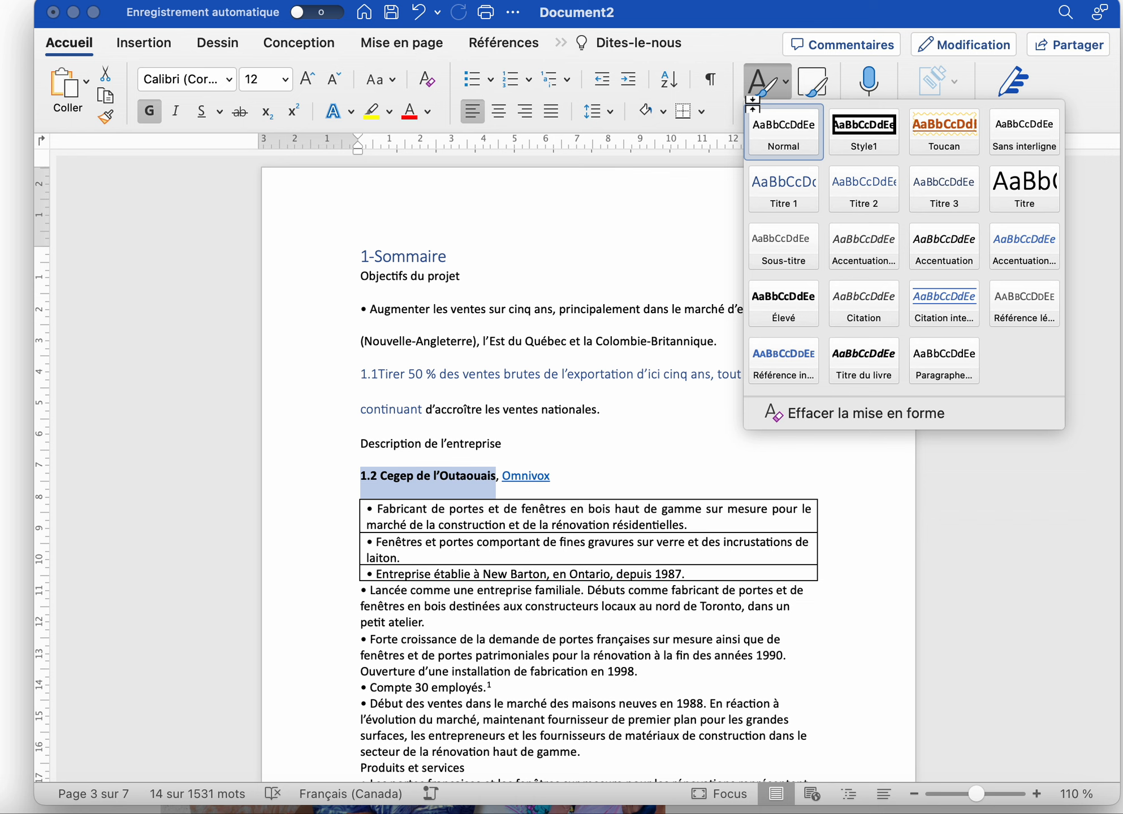
{"action": "left_click", "coordinate": [837, 180]}
Make the '2-Les ventes actuelles' line a Titre 1 heading
{"action": "scroll", "coordinate": [549, 523], "scroll_direction": "down", "scroll_amount": 6}
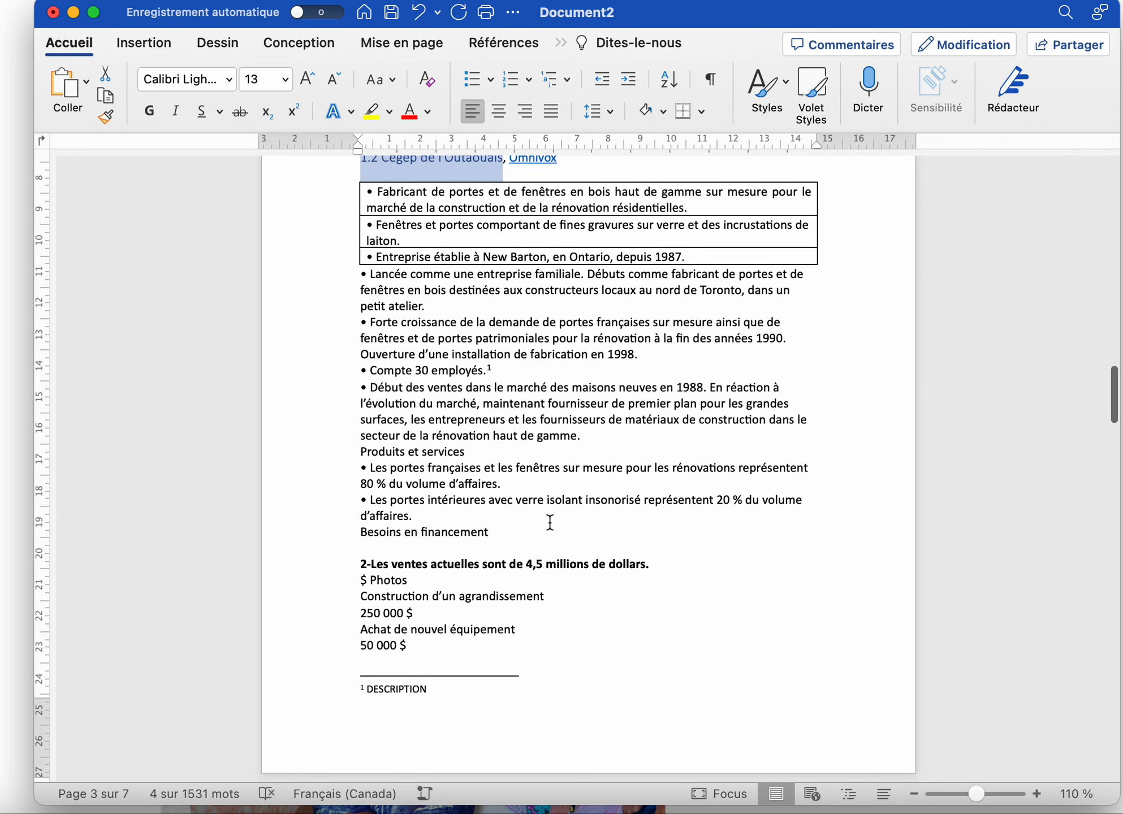
{"action": "scroll", "coordinate": [550, 522], "scroll_direction": "down", "scroll_amount": 3}
{"action": "left_click_drag", "start_coordinate": [359, 492], "coordinate": [660, 494]}
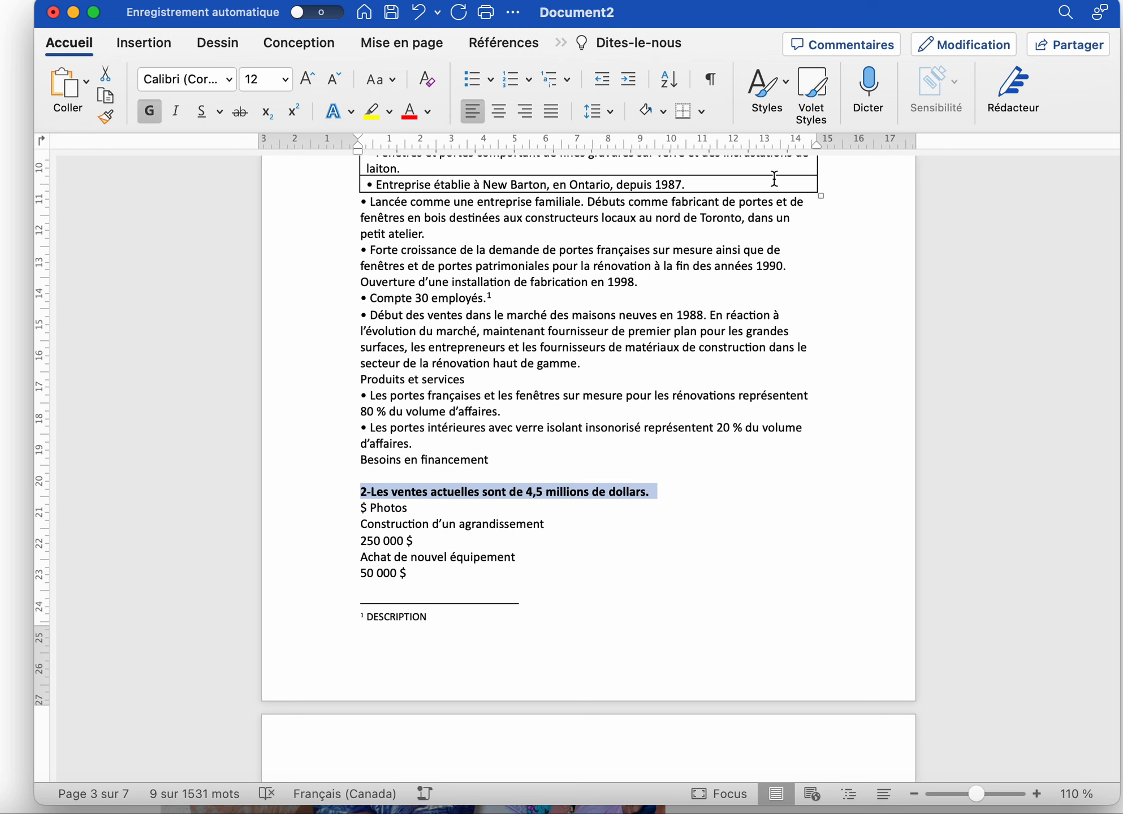
{"action": "left_click", "coordinate": [766, 90]}
{"action": "left_click", "coordinate": [796, 181]}
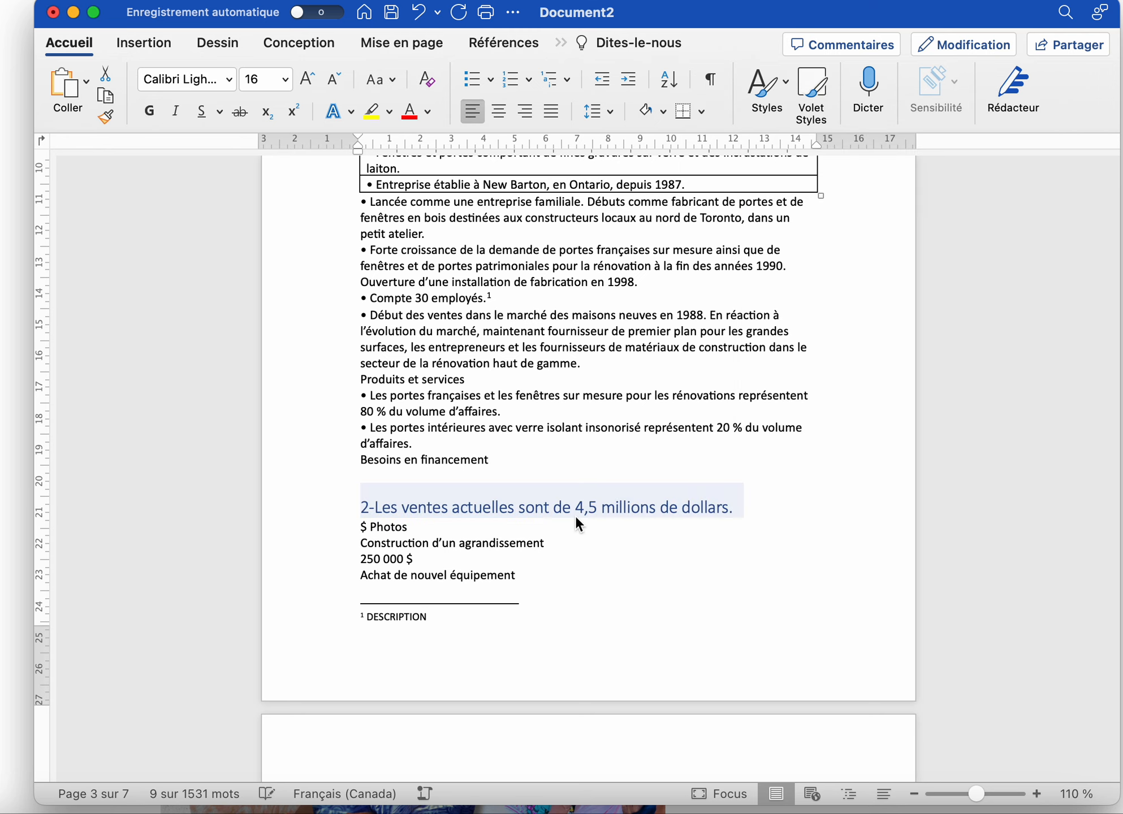
Make the '2.1 Personnes clés' line a Titre 2 heading
{"action": "scroll", "coordinate": [574, 515], "scroll_direction": "down", "scroll_amount": 10}
{"action": "left_click_drag", "start_coordinate": [357, 525], "coordinate": [470, 525]}
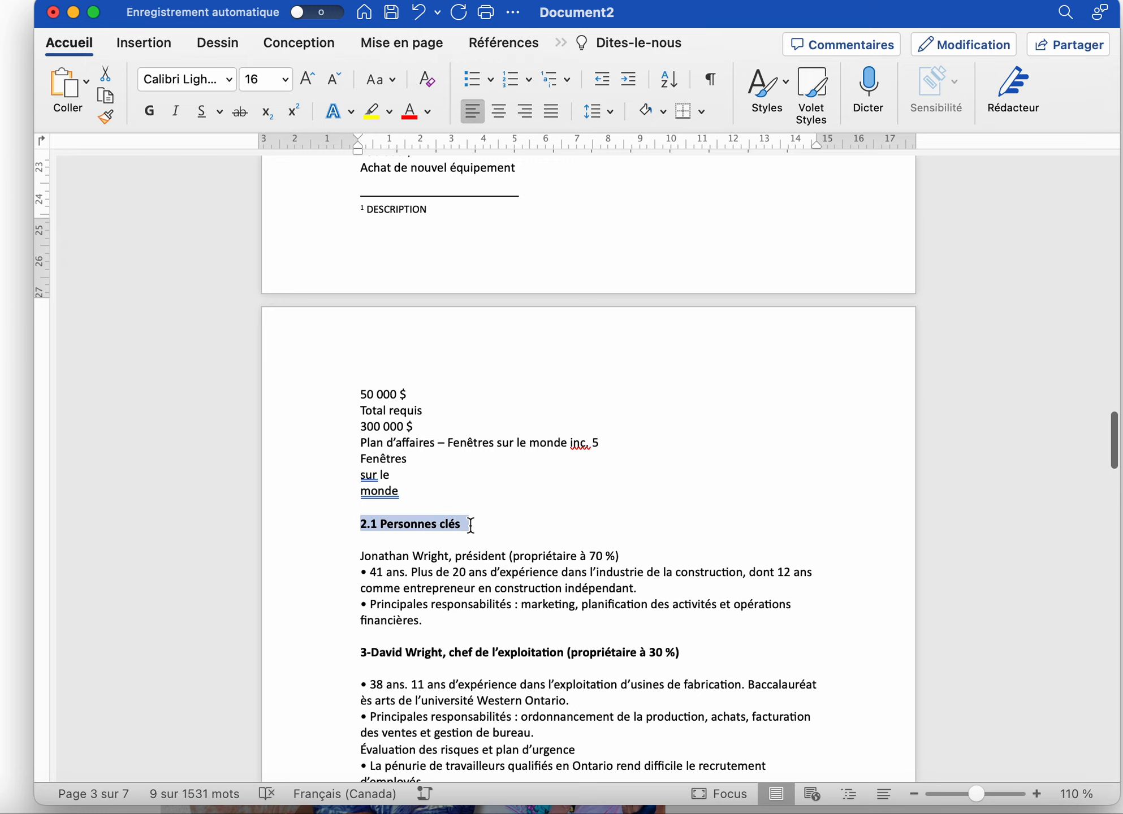
{"action": "left_click", "coordinate": [778, 97]}
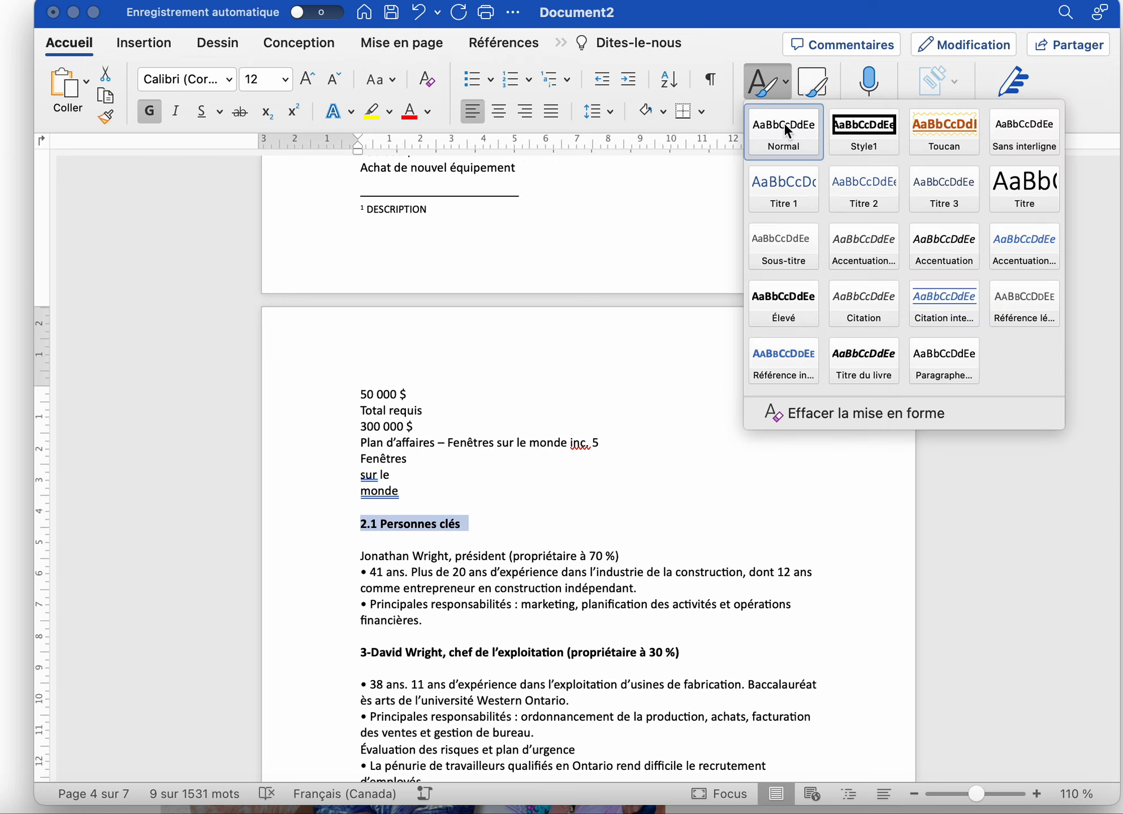
{"action": "left_click", "coordinate": [854, 199]}
{"action": "scroll", "coordinate": [543, 418], "scroll_direction": "up", "scroll_amount": 20}
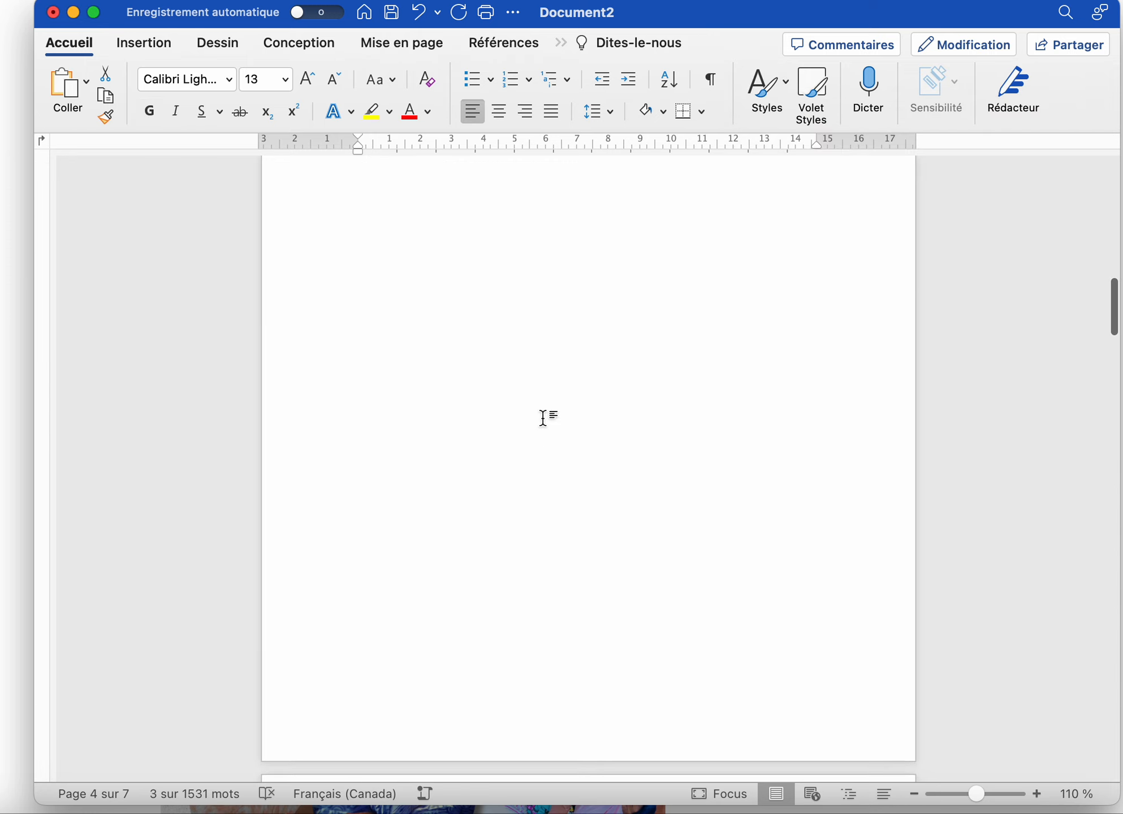
Insert the Simple automatic table of contents below the task list on page 1
{"action": "scroll", "coordinate": [543, 418], "scroll_direction": "up", "scroll_amount": 15}
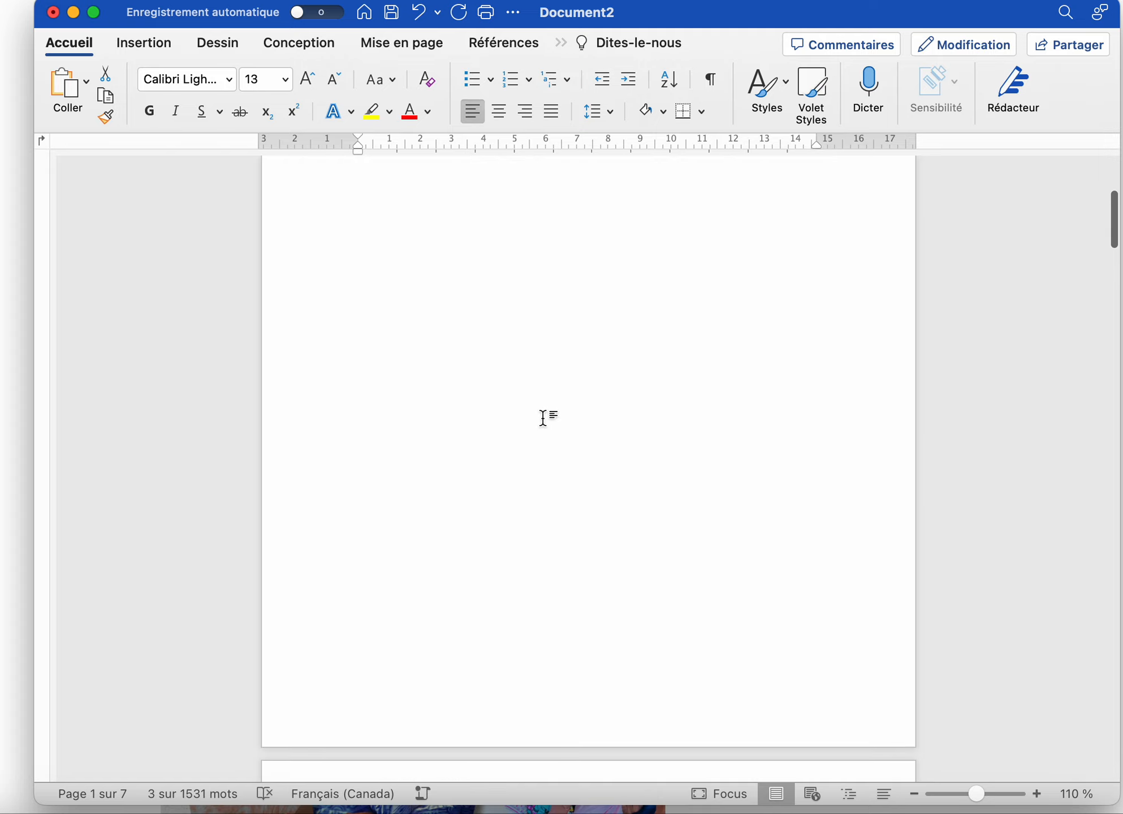
{"action": "left_click", "coordinate": [388, 375]}
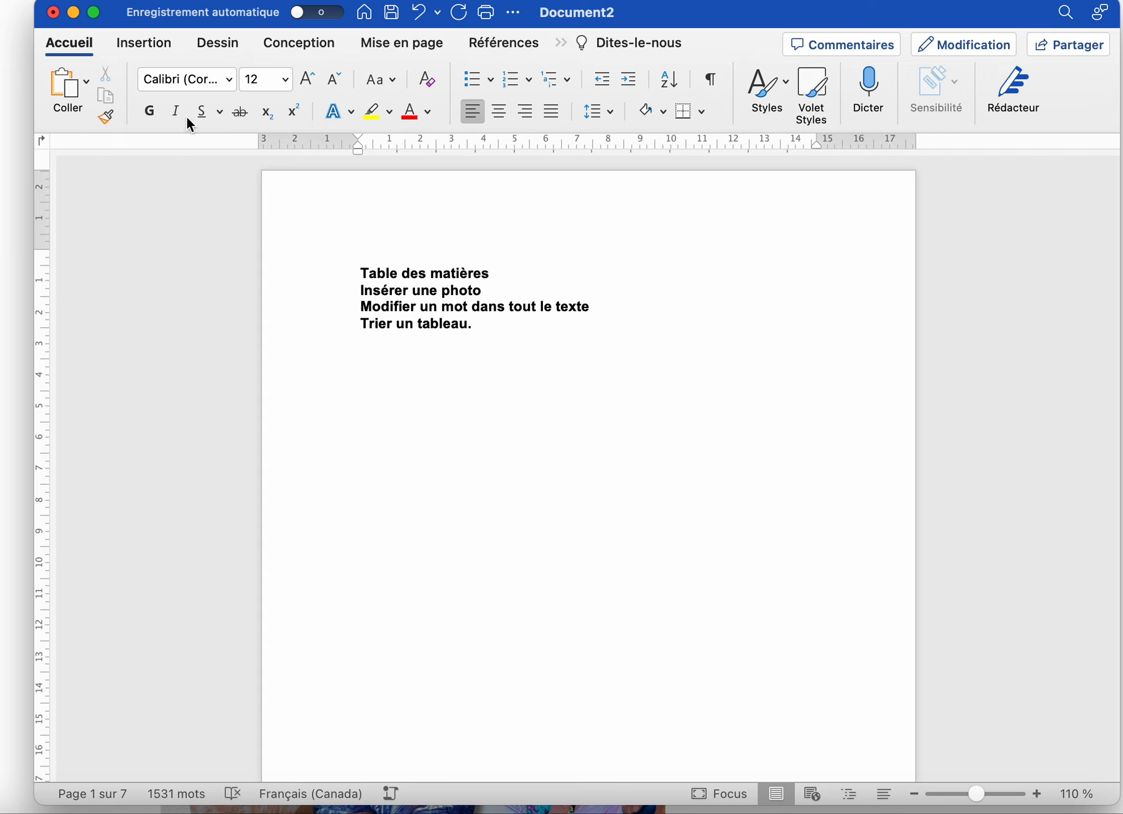
{"action": "left_click", "coordinate": [516, 44]}
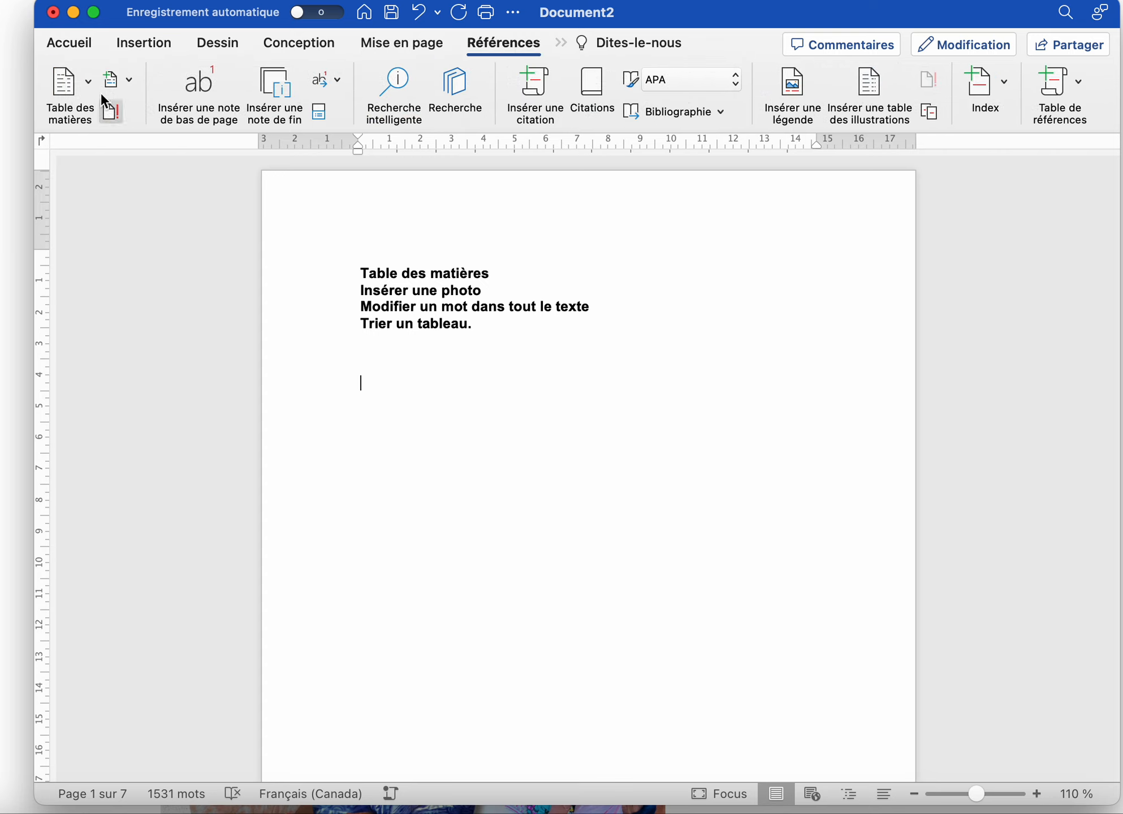
{"action": "left_click", "coordinate": [81, 83]}
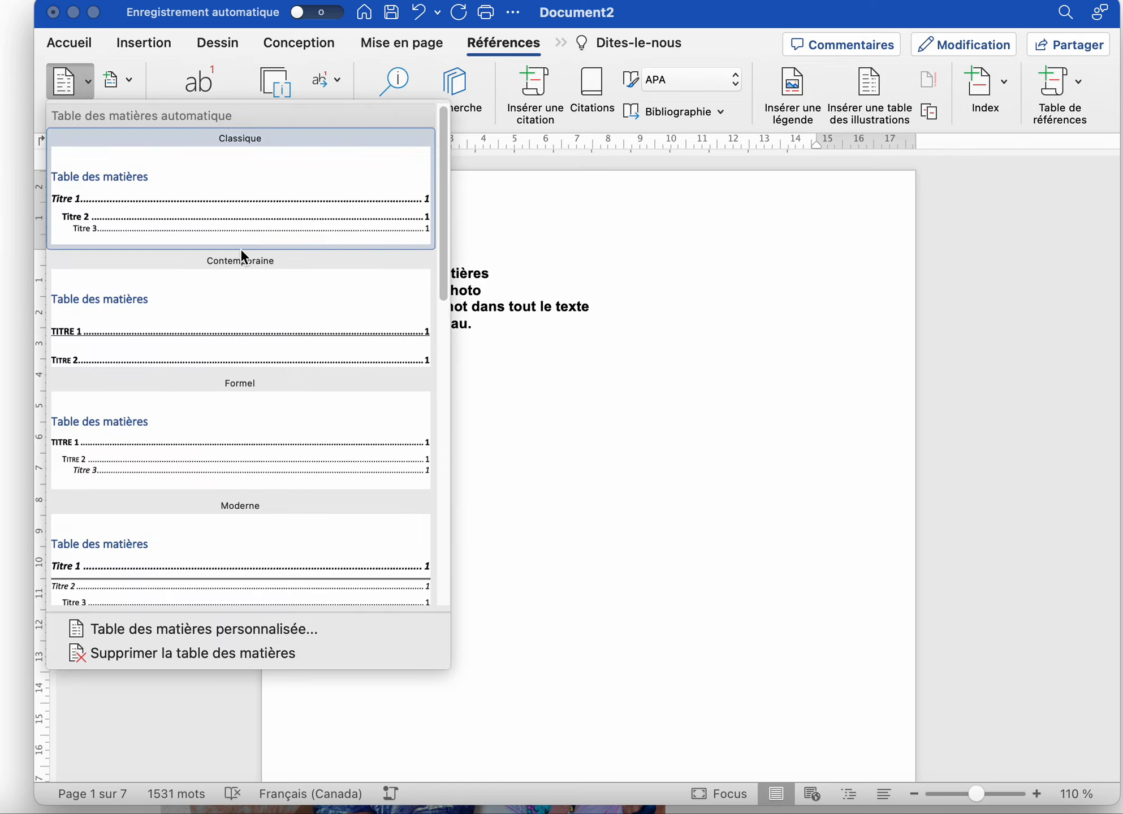
{"action": "scroll", "coordinate": [223, 411], "scroll_direction": "down", "scroll_amount": 3}
{"action": "scroll", "coordinate": [226, 419], "scroll_direction": "down", "scroll_amount": 2}
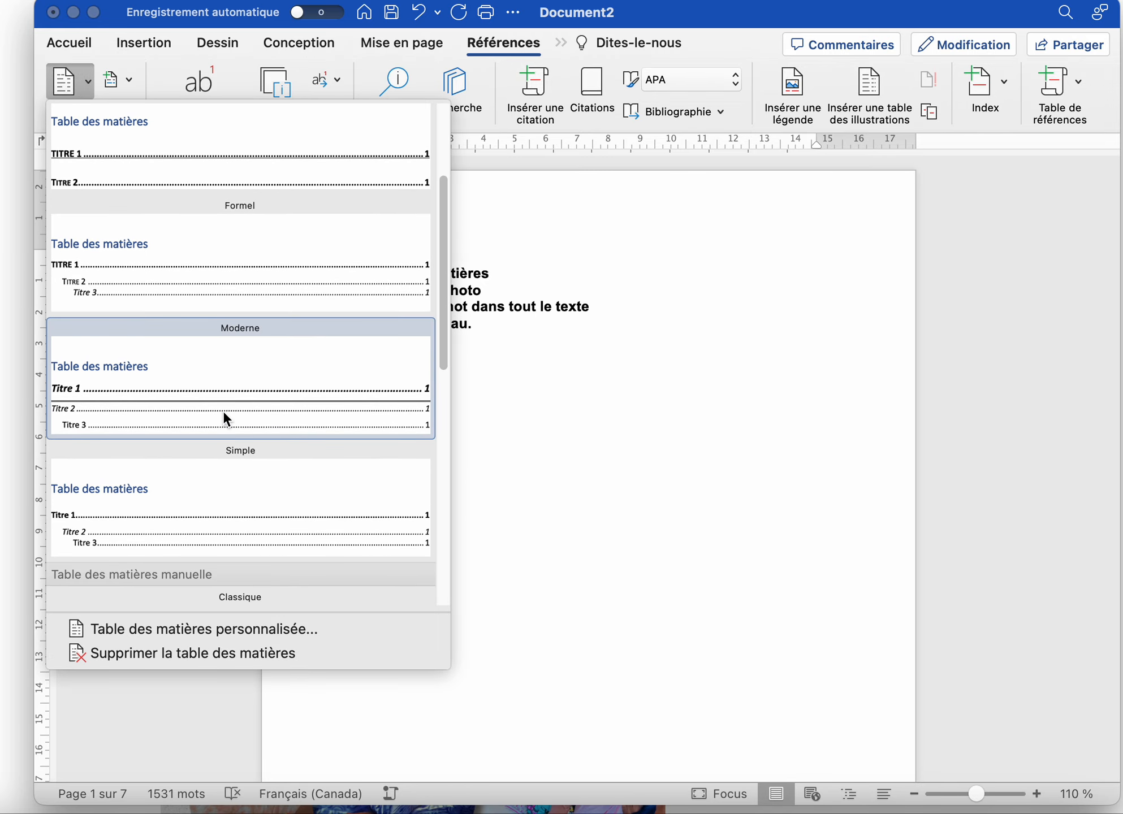
{"action": "scroll", "coordinate": [225, 413], "scroll_direction": "down", "scroll_amount": 3}
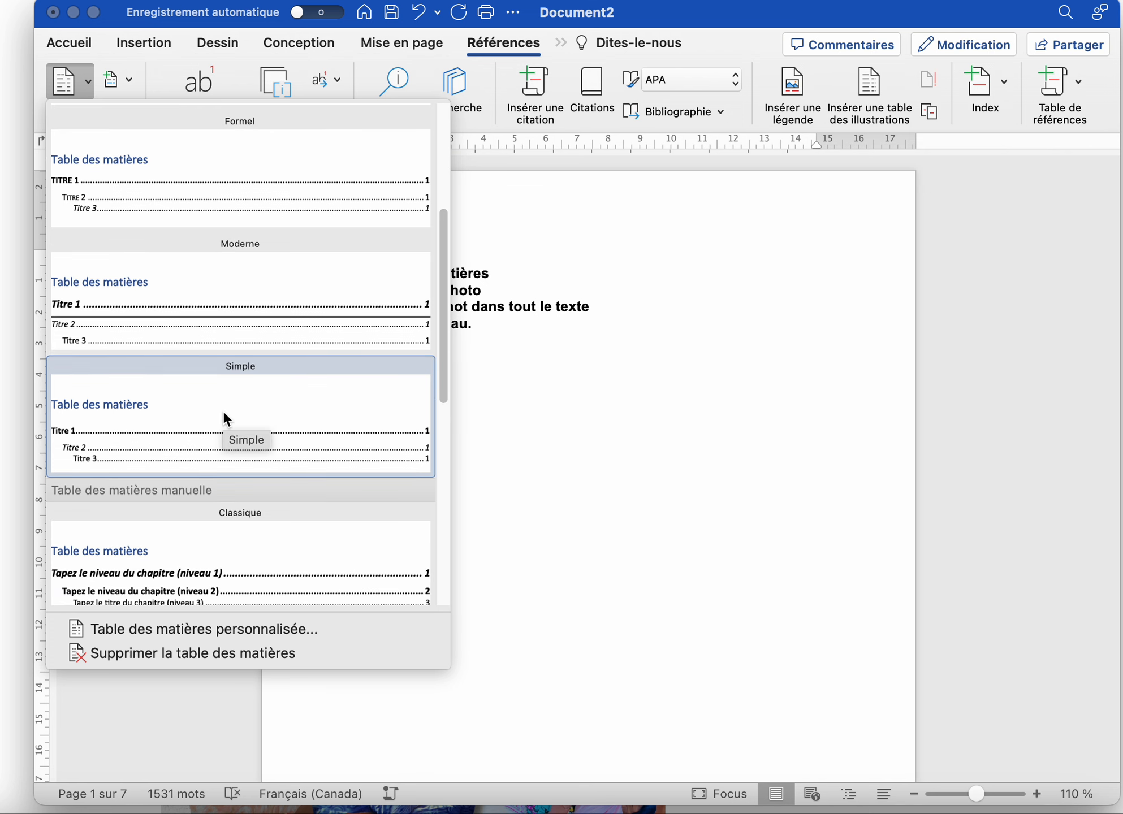
{"action": "left_click", "coordinate": [225, 419]}
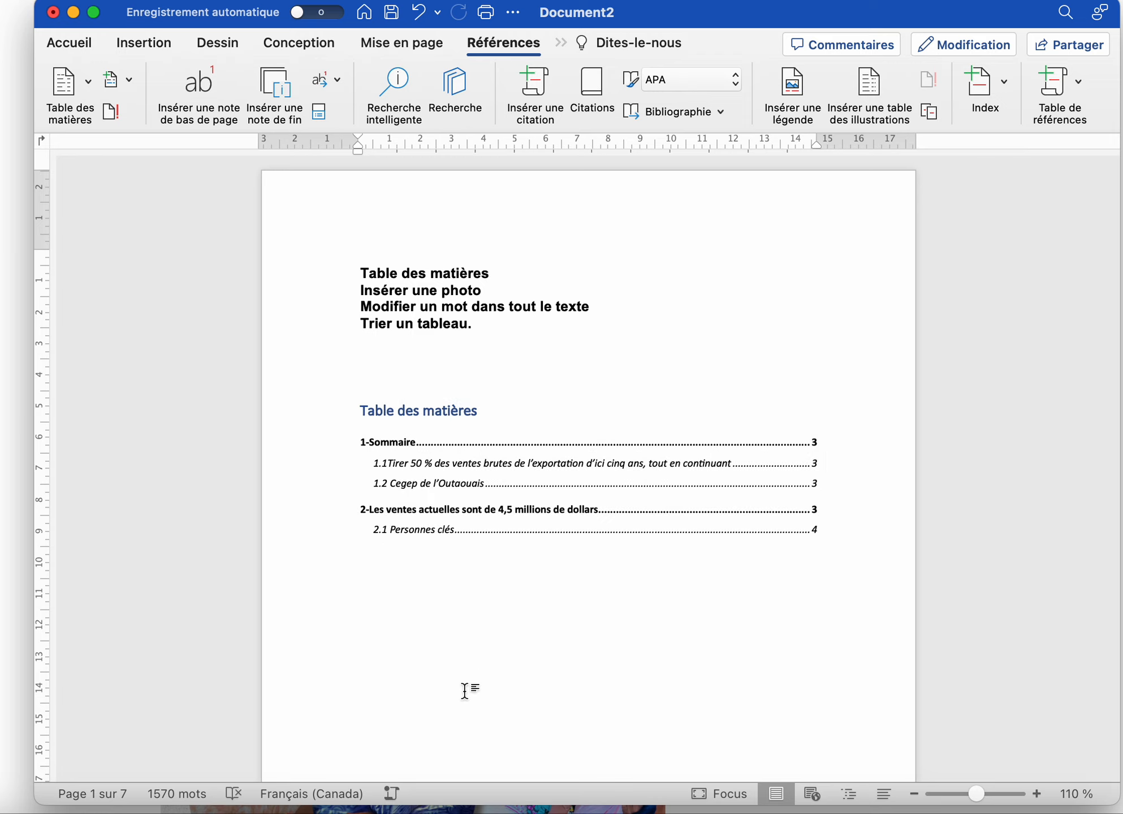
{"action": "scroll", "coordinate": [459, 707], "scroll_direction": "down", "scroll_amount": 4}
Apply Titre 1 to the '3-' chief-of-operations line on page 4
{"action": "scroll", "coordinate": [459, 707], "scroll_direction": "down", "scroll_amount": 20}
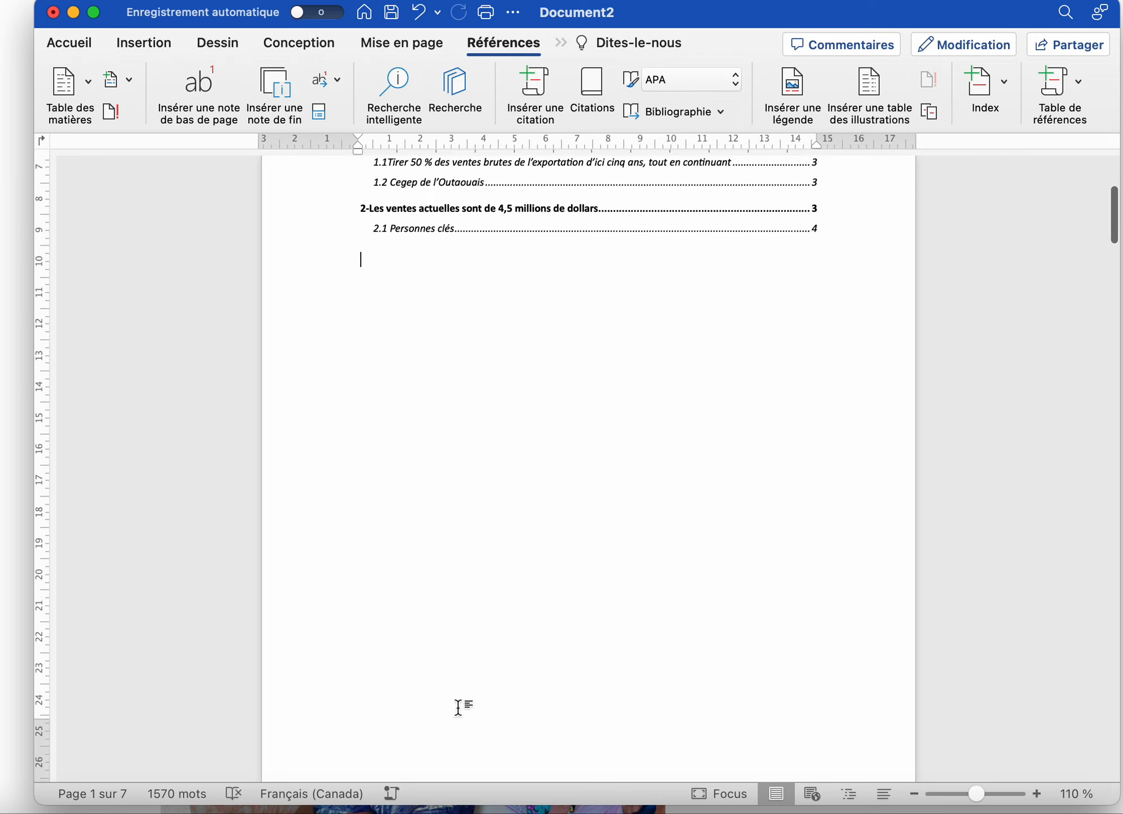
{"action": "scroll", "coordinate": [459, 708], "scroll_direction": "down", "scroll_amount": 20}
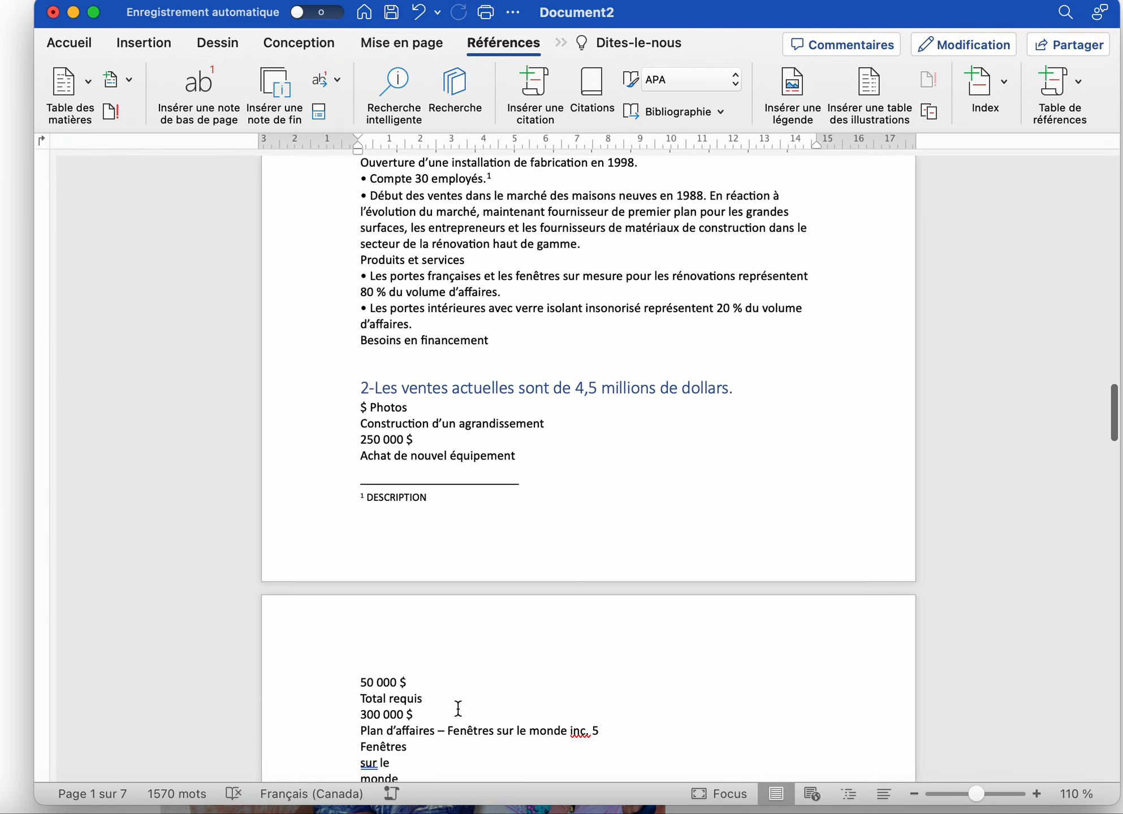
{"action": "scroll", "coordinate": [458, 709], "scroll_direction": "down", "scroll_amount": 2}
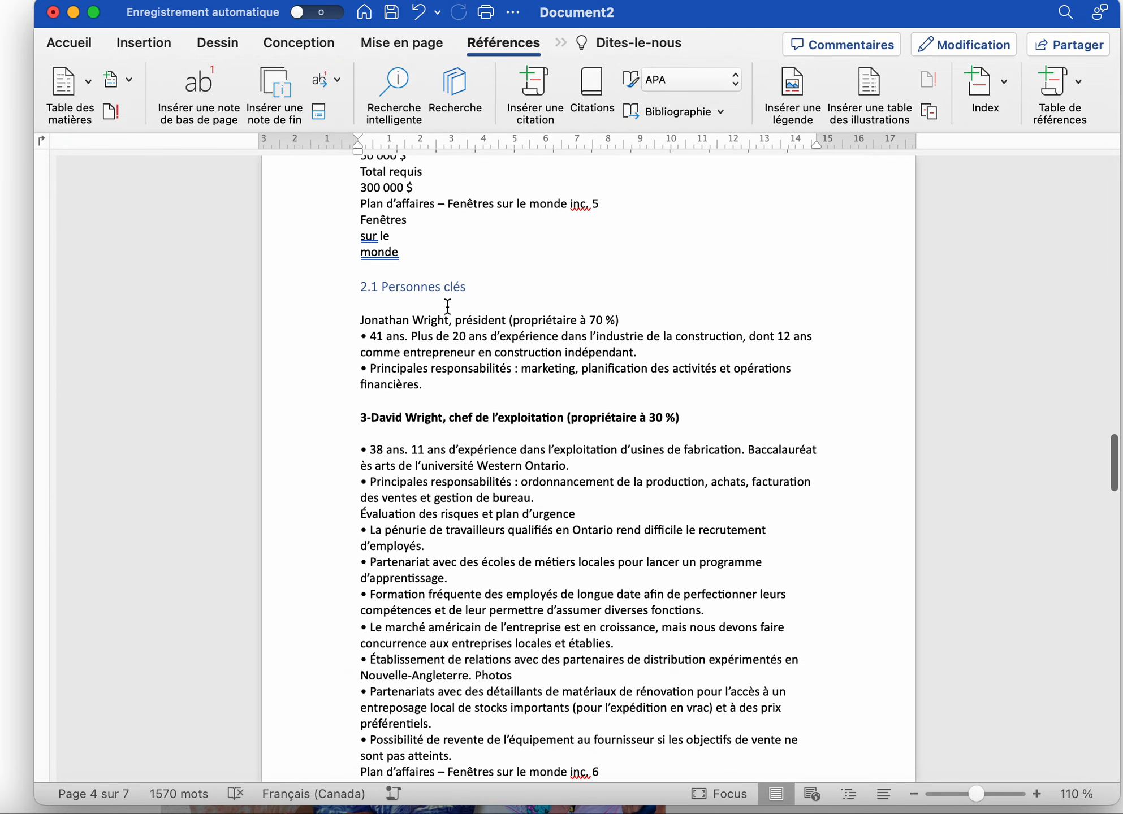
{"action": "left_click_drag", "start_coordinate": [356, 417], "coordinate": [706, 417]}
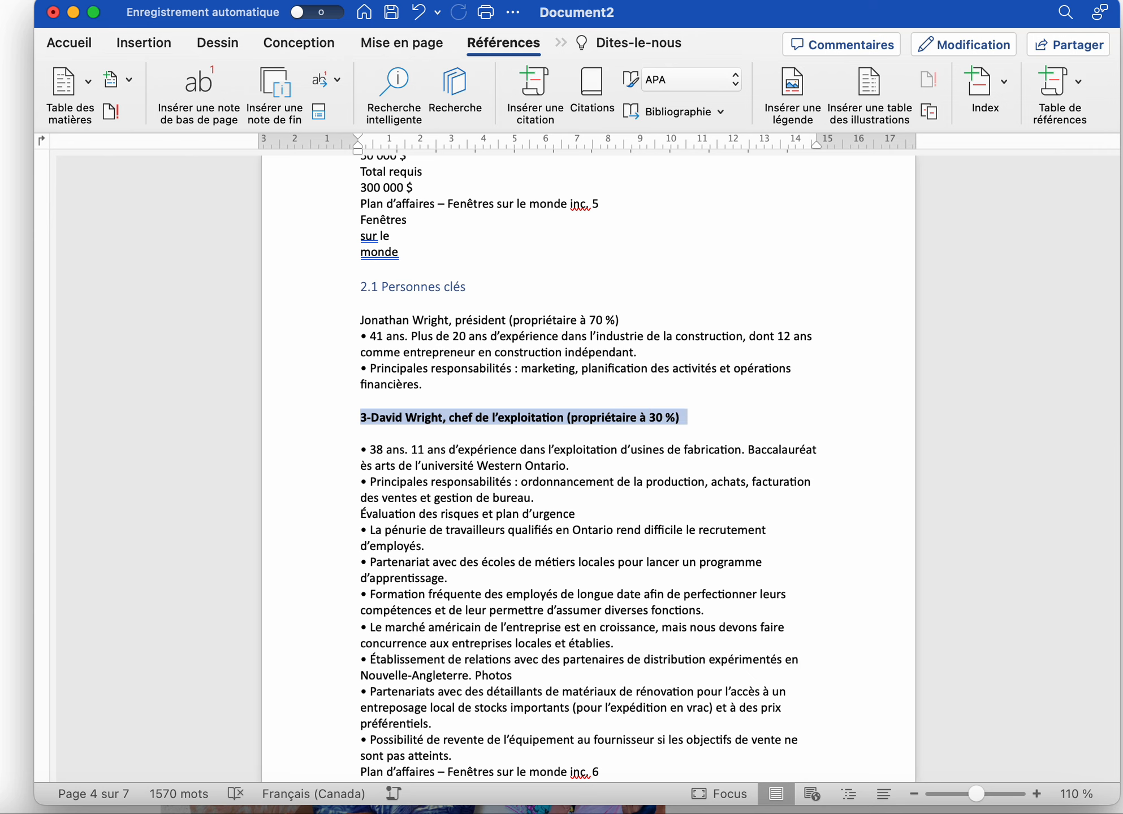
{"action": "left_click", "coordinate": [84, 47]}
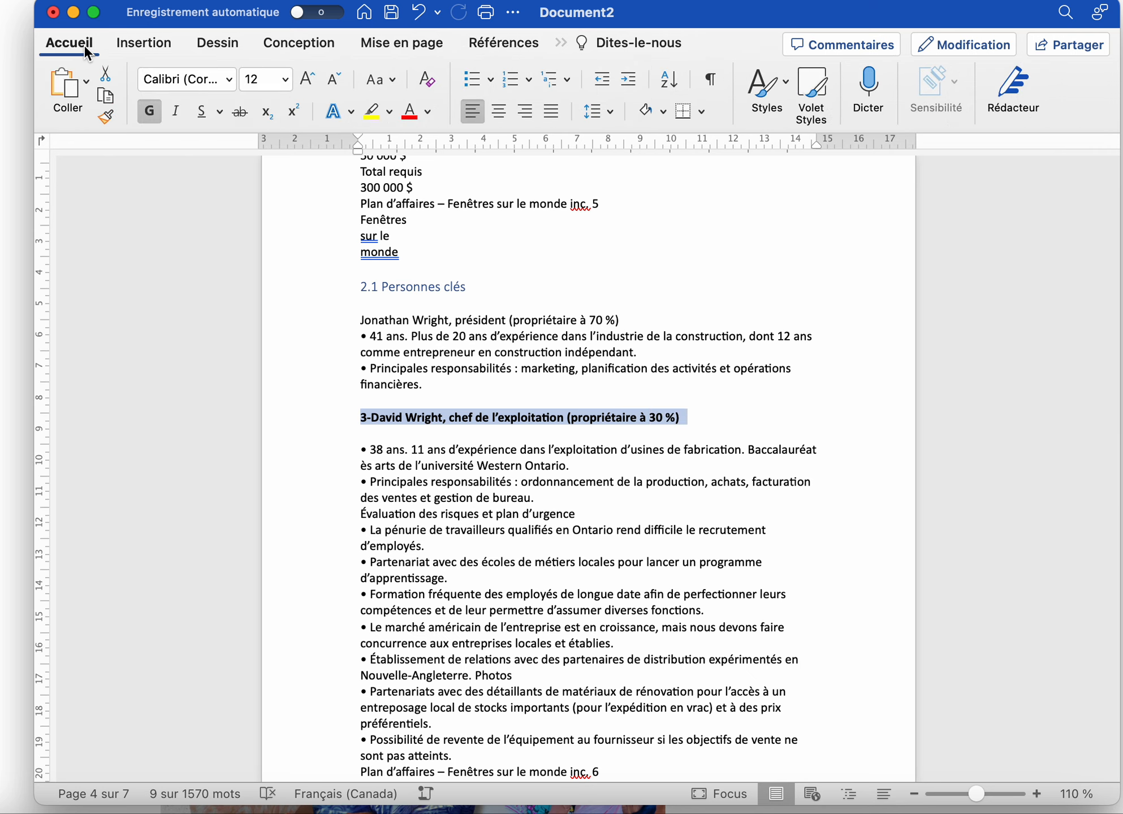
{"action": "left_click", "coordinate": [776, 90]}
{"action": "left_click", "coordinate": [776, 191]}
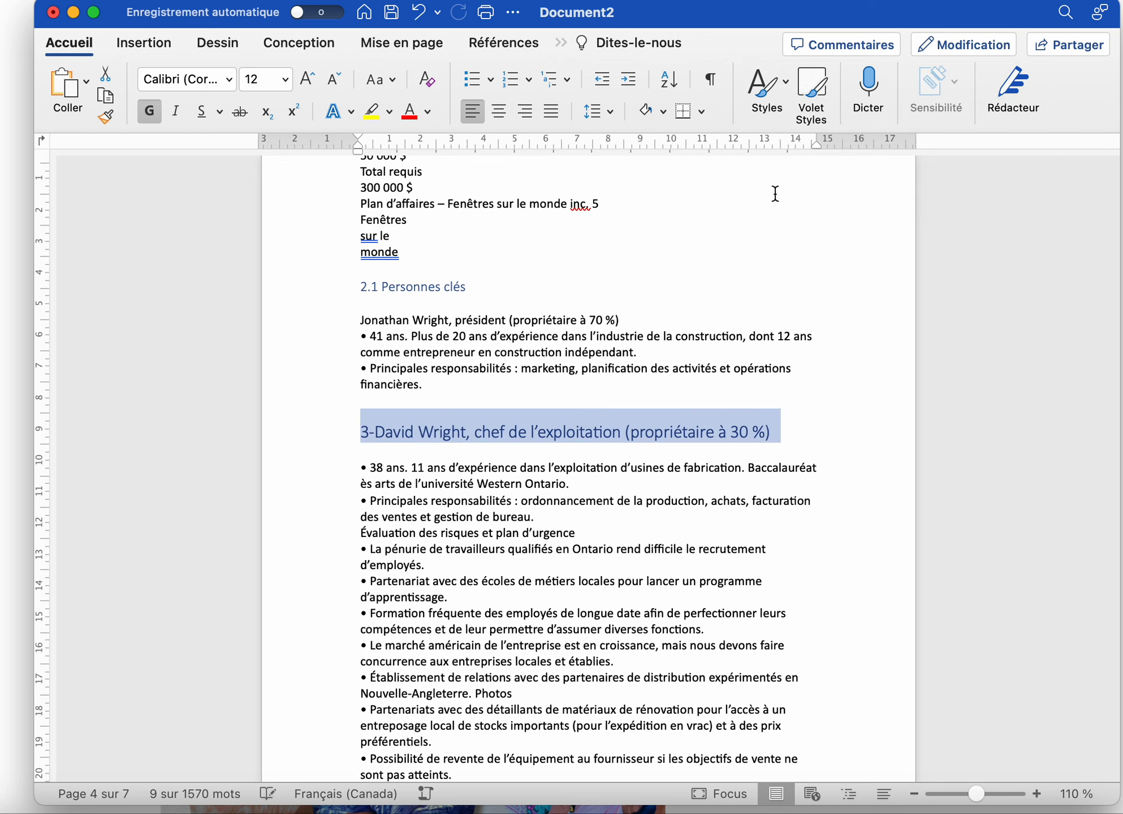
{"action": "scroll", "coordinate": [594, 354], "scroll_direction": "up", "scroll_amount": 20}
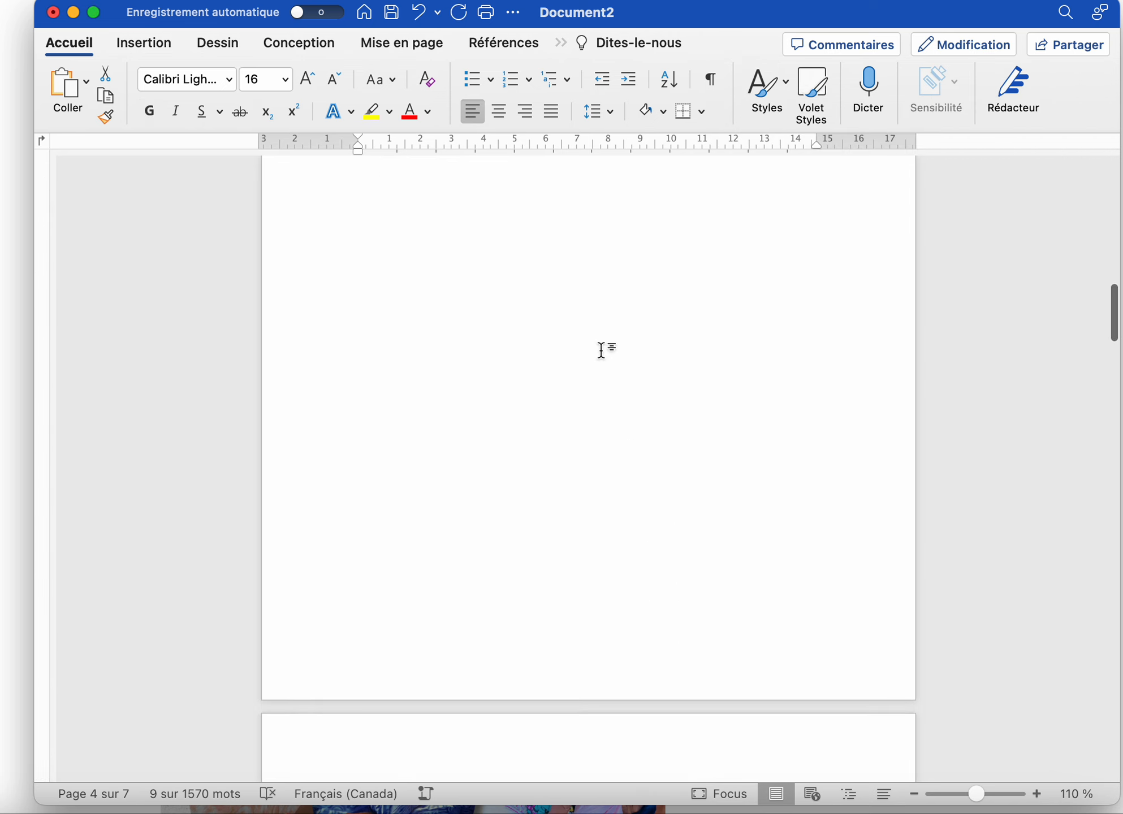
{"action": "scroll", "coordinate": [599, 349], "scroll_direction": "down", "scroll_amount": 2}
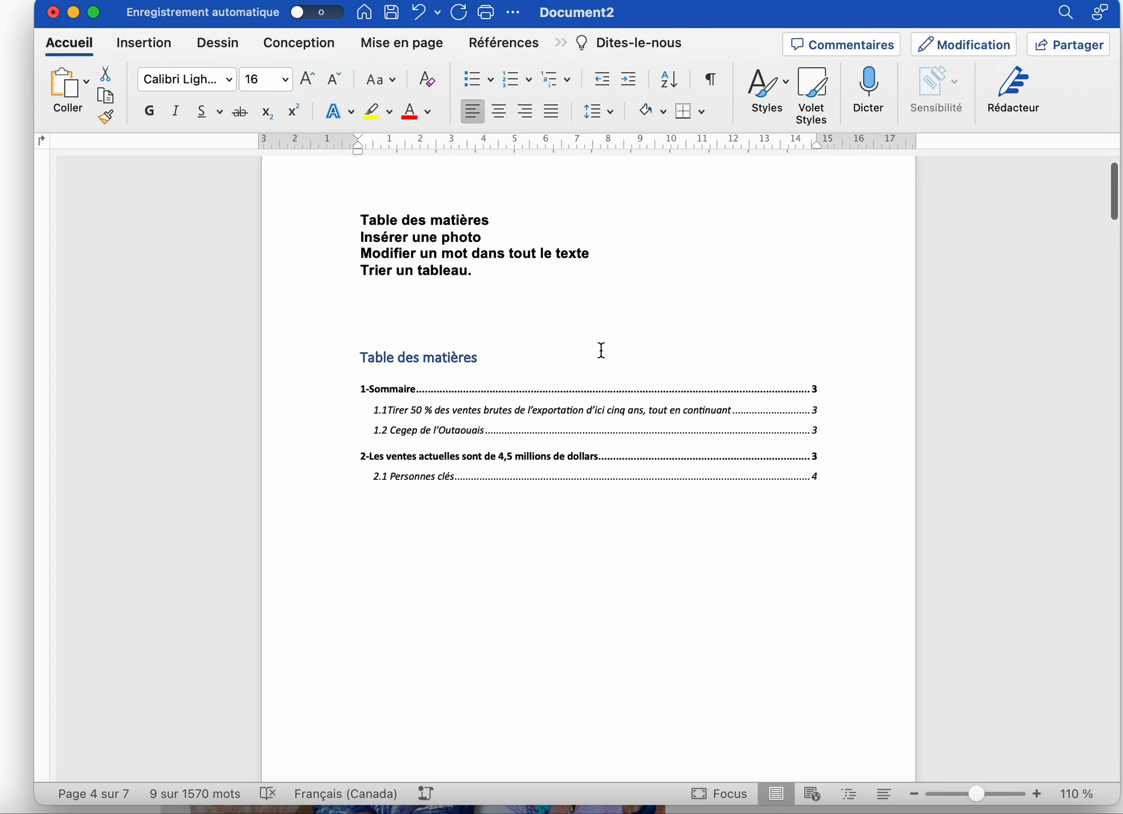
Update the entire table of contents so it lists the '3-' chief-of-operations entry on page 4
{"action": "left_click", "coordinate": [472, 535]}
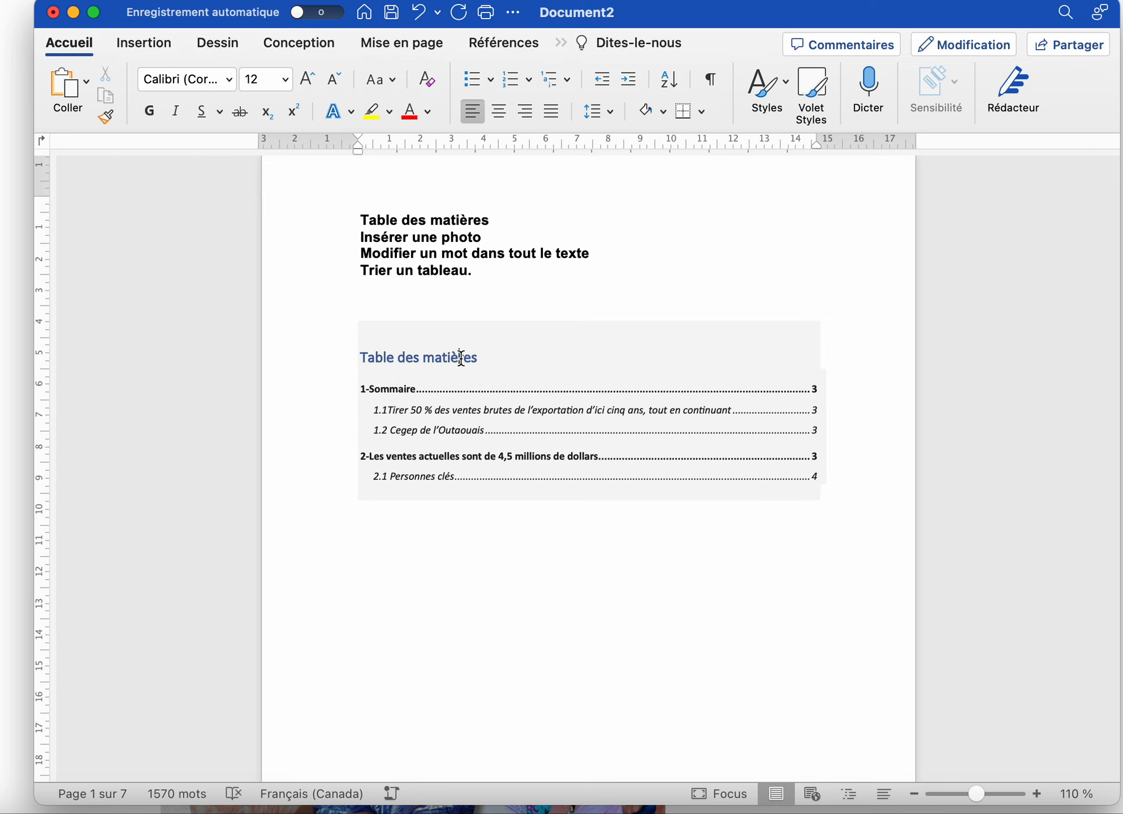
{"action": "left_click", "coordinate": [453, 358]}
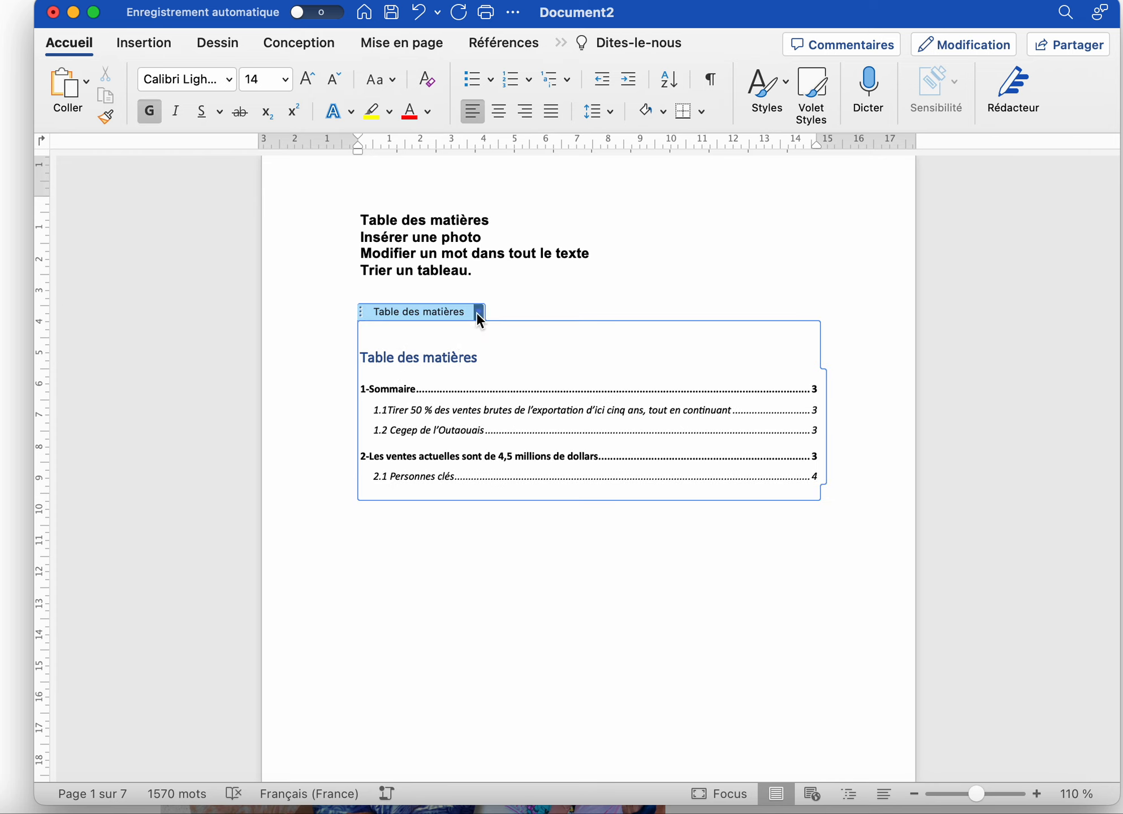
{"action": "left_click", "coordinate": [478, 317]}
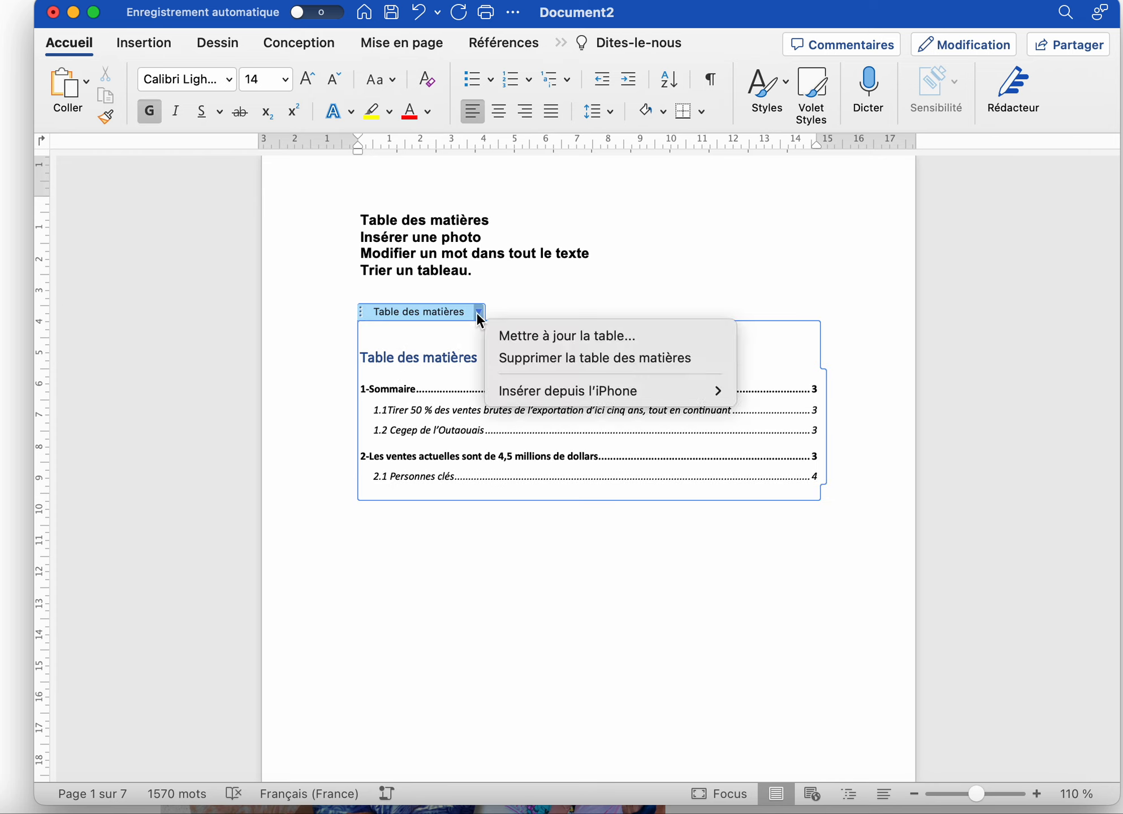
{"action": "left_click", "coordinate": [540, 337]}
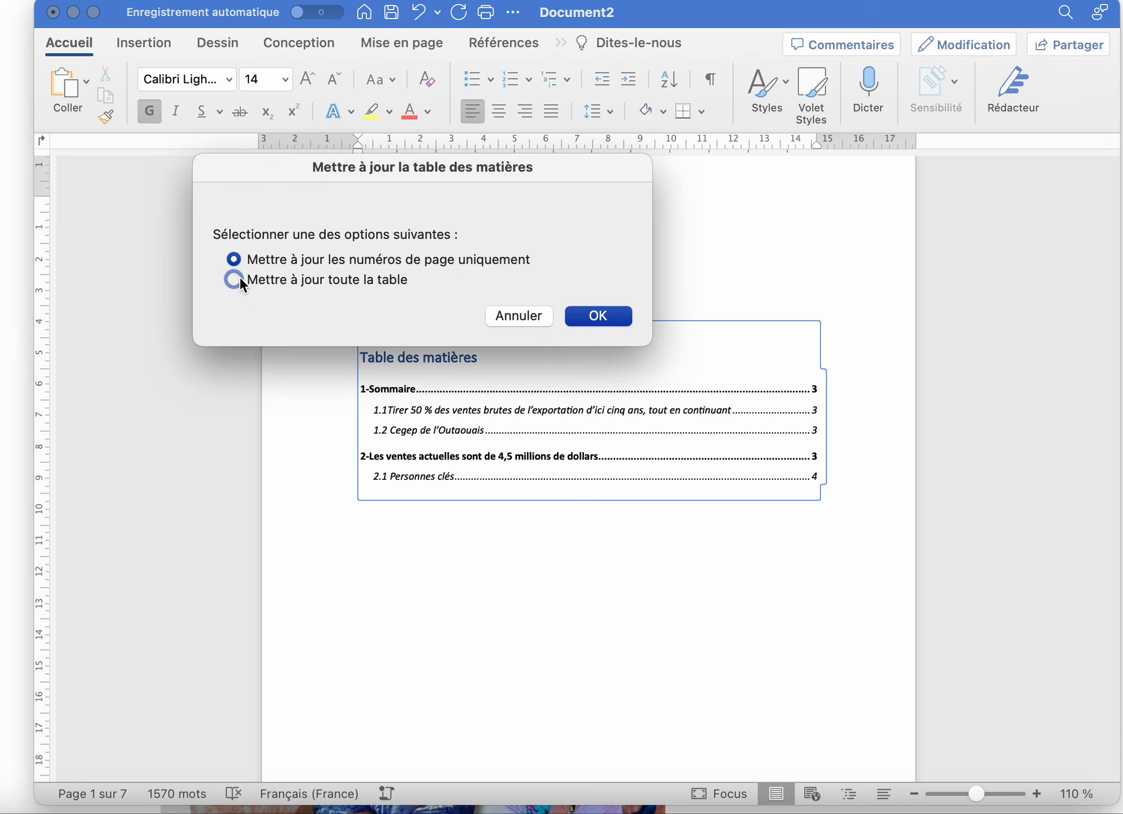
{"action": "left_click", "coordinate": [608, 314]}
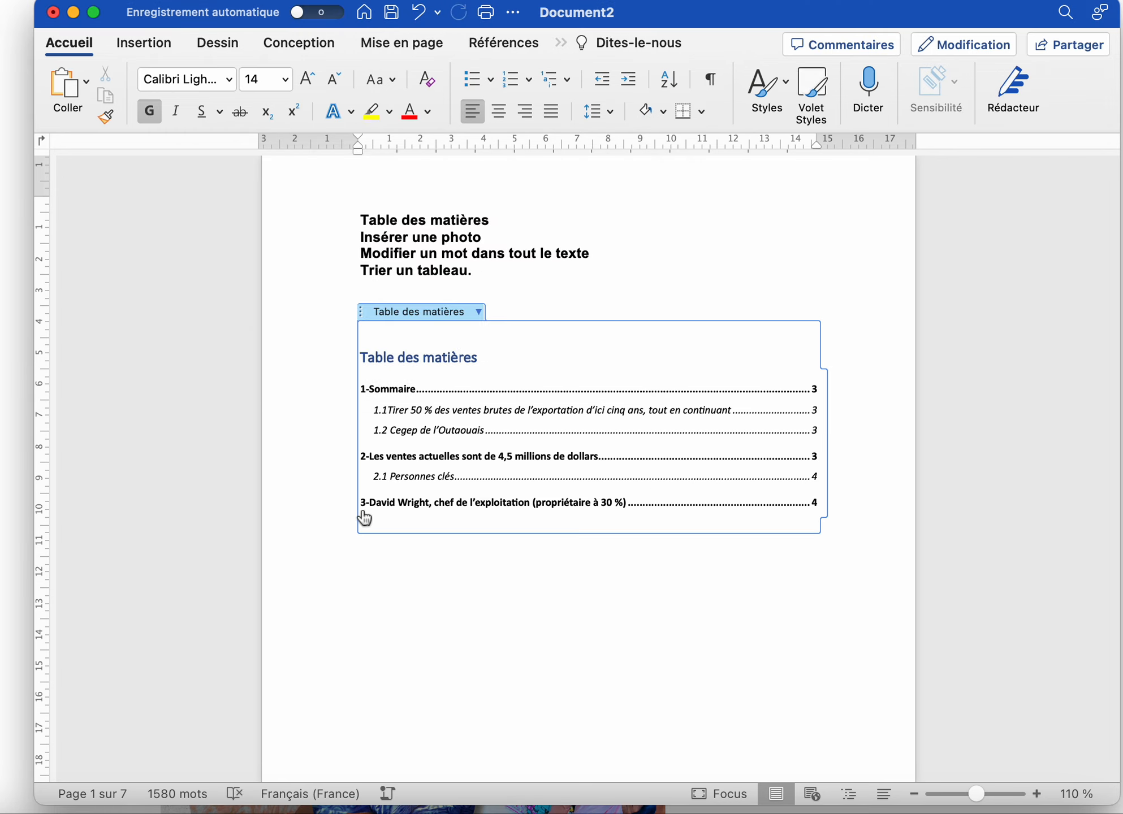
{"action": "left_click", "coordinate": [529, 589]}
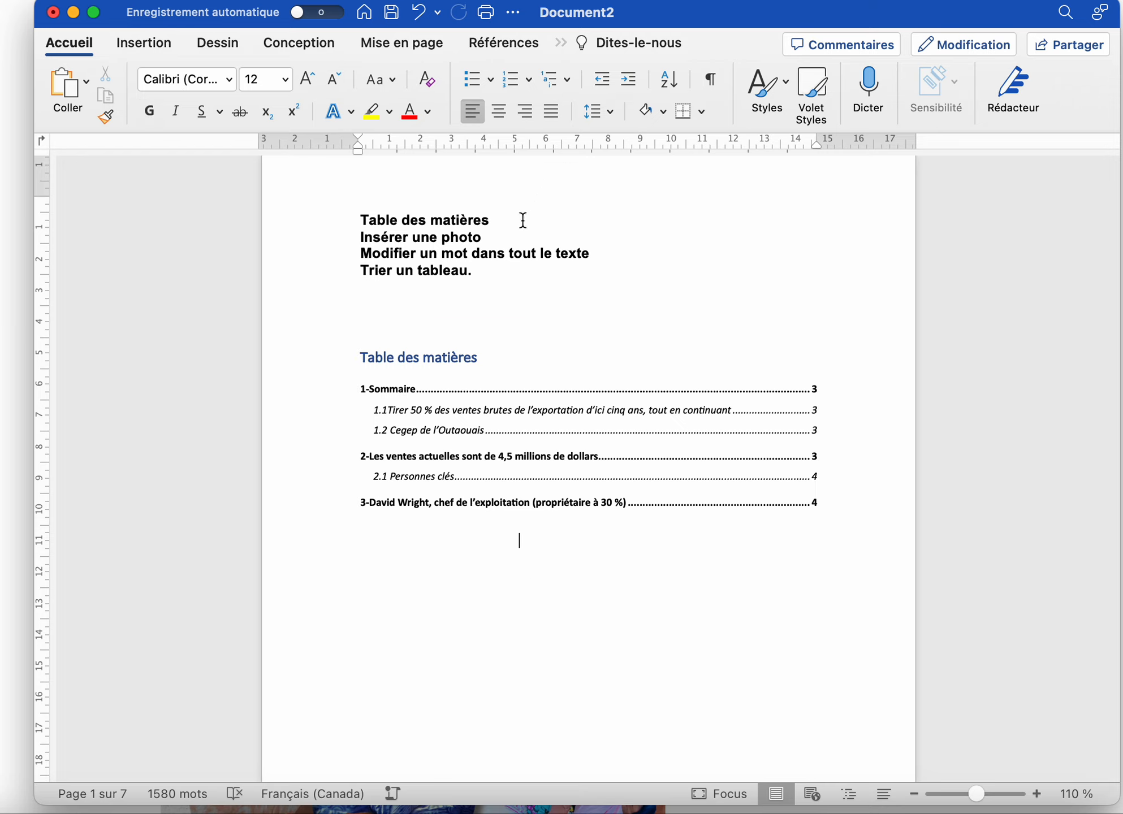
Insert the stock image of the couple on the beach on the empty line below the contents
{"action": "left_click_drag", "start_coordinate": [479, 240], "coordinate": [360, 238]}
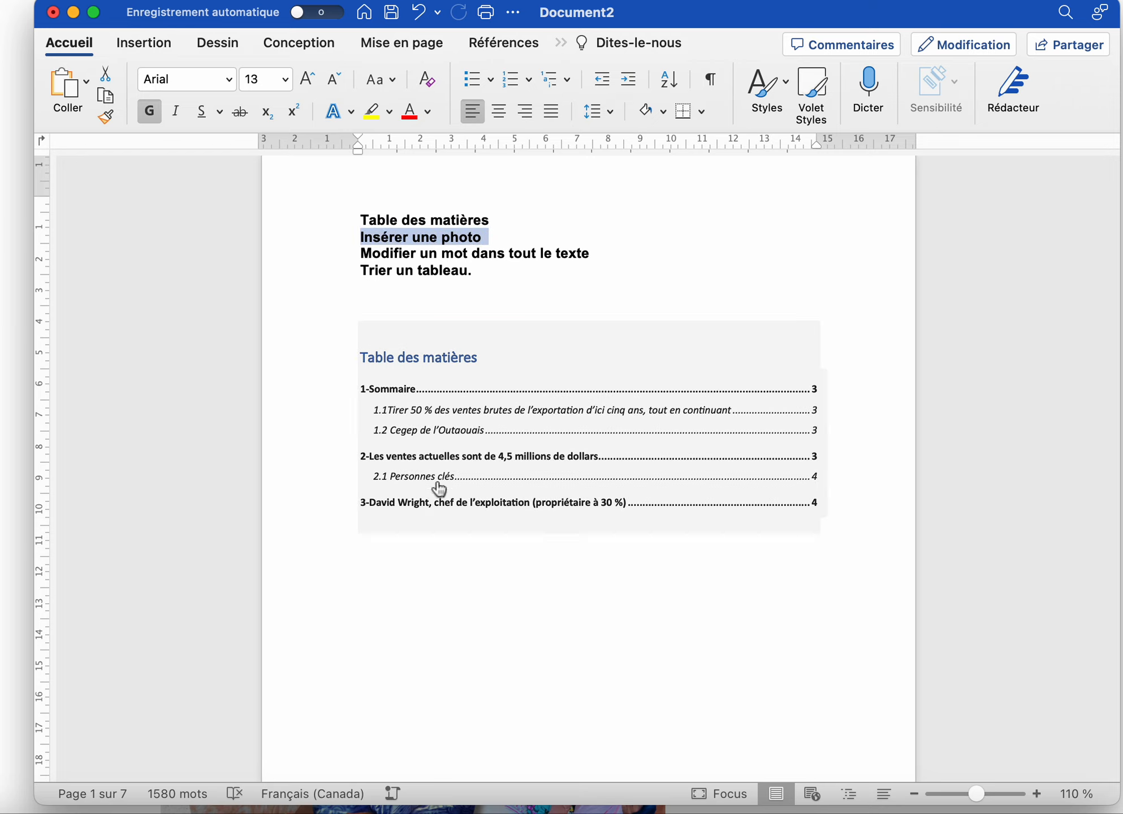
{"action": "left_click", "coordinate": [393, 586]}
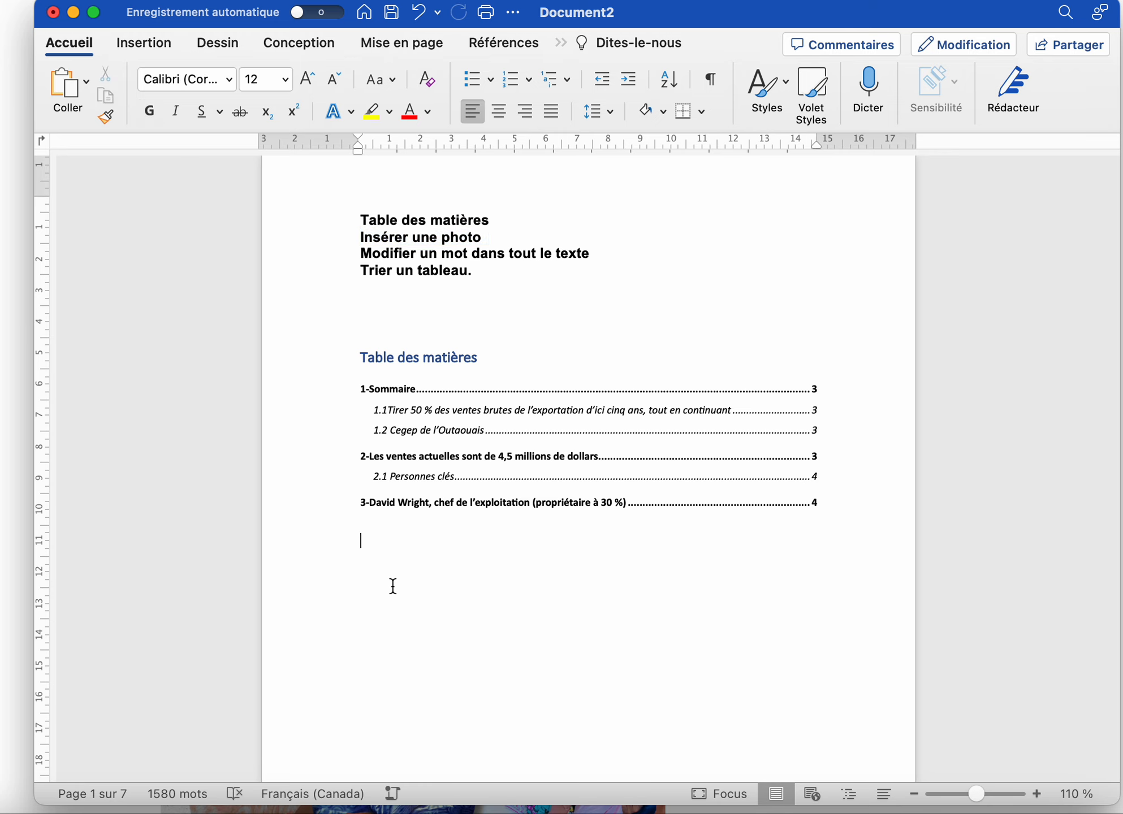
{"action": "left_click", "coordinate": [160, 46]}
{"action": "left_click", "coordinate": [219, 82]}
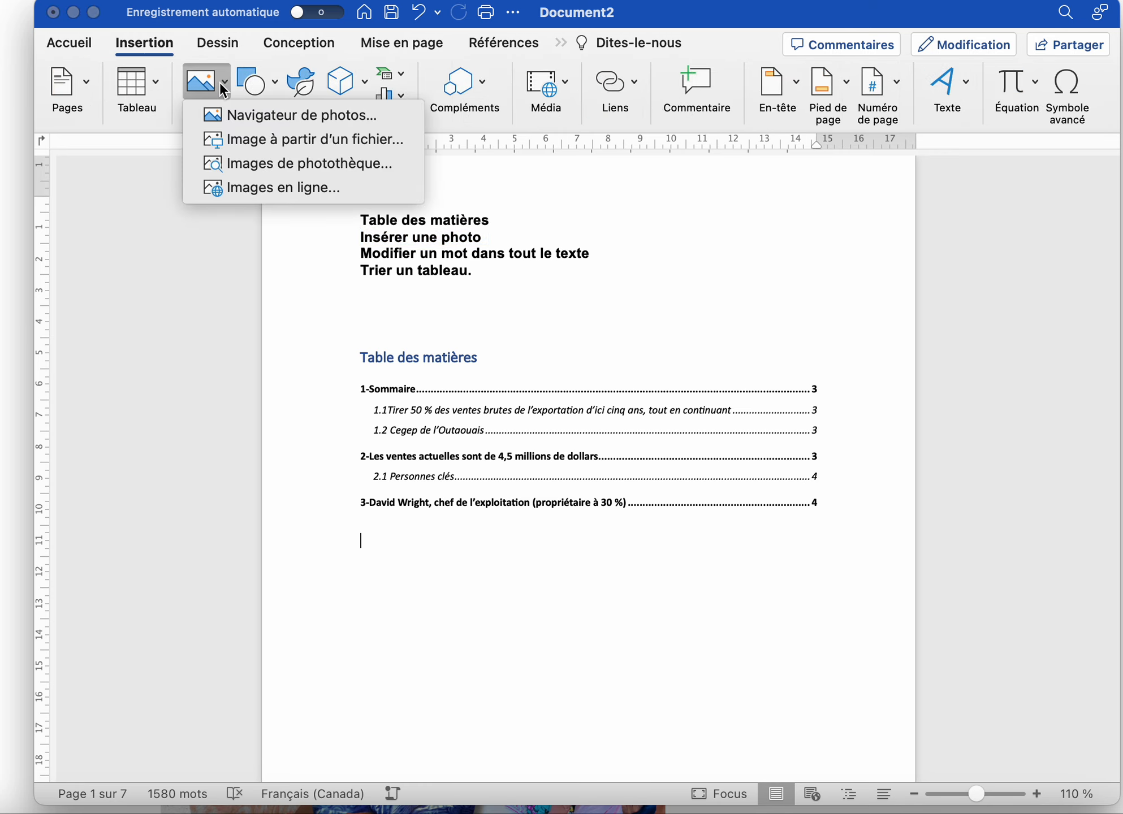
{"action": "left_click", "coordinate": [274, 168]}
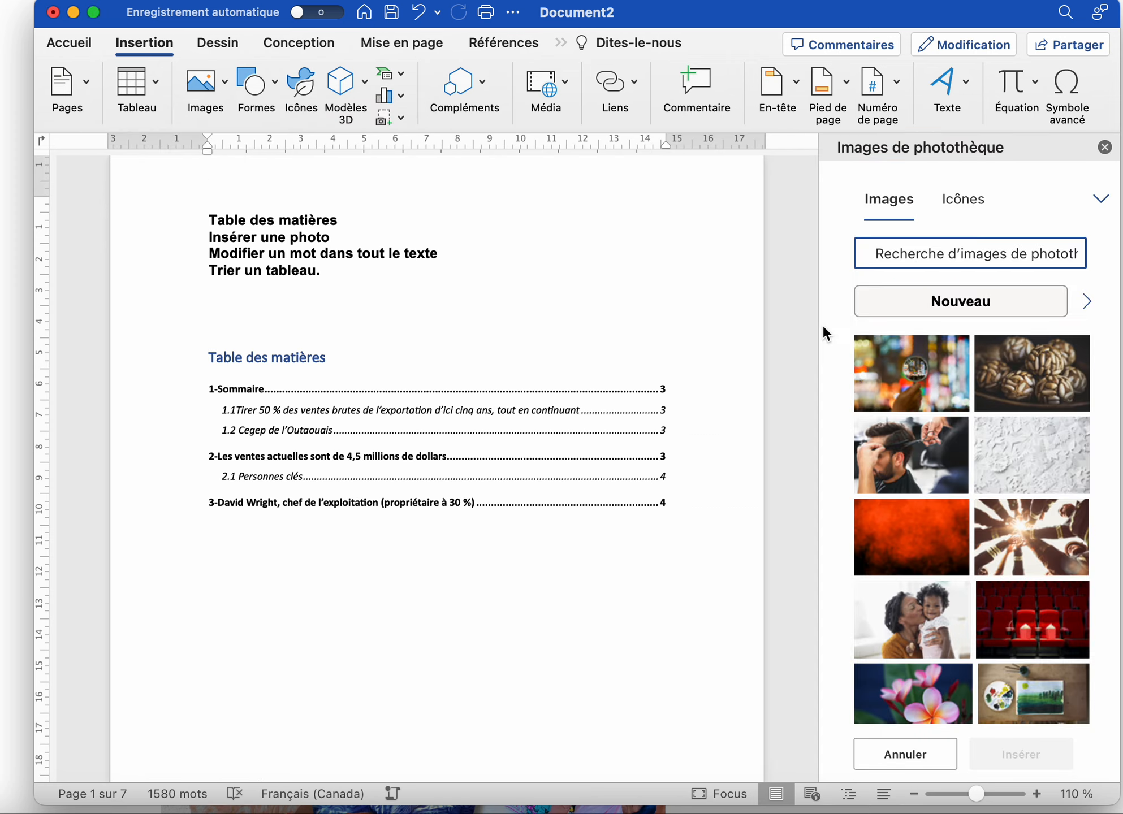
{"action": "scroll", "coordinate": [943, 573], "scroll_direction": "down", "scroll_amount": 10}
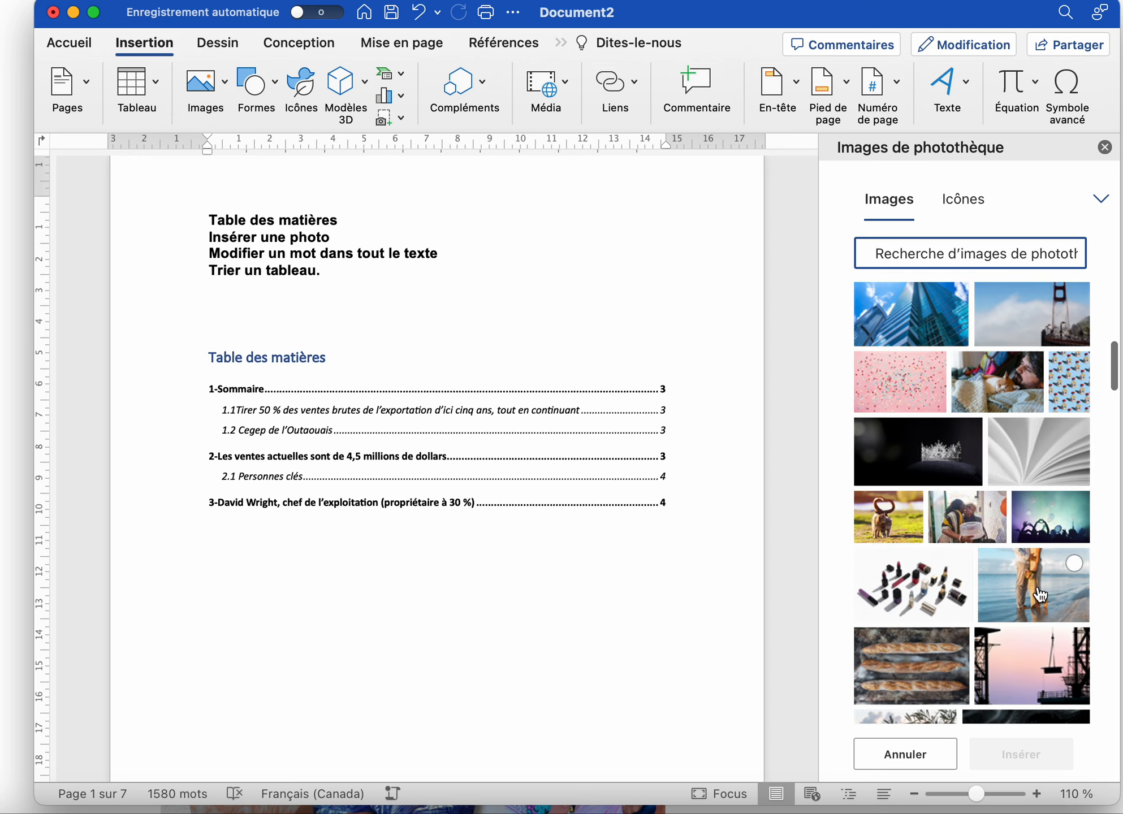
{"action": "left_click", "coordinate": [1040, 598]}
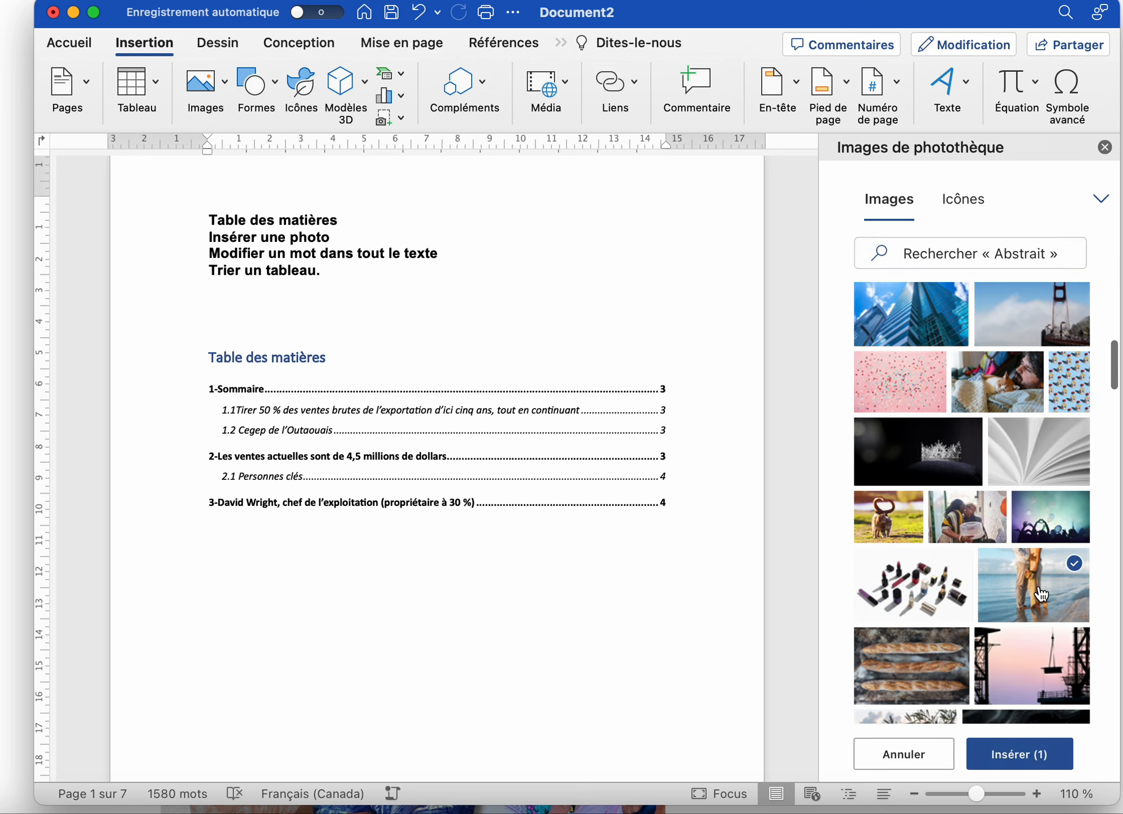
{"action": "left_click", "coordinate": [1013, 753]}
Set the beach photo's text wrapping to Haut et bas (top and bottom)
{"action": "scroll", "coordinate": [659, 678], "scroll_direction": "down", "scroll_amount": 5}
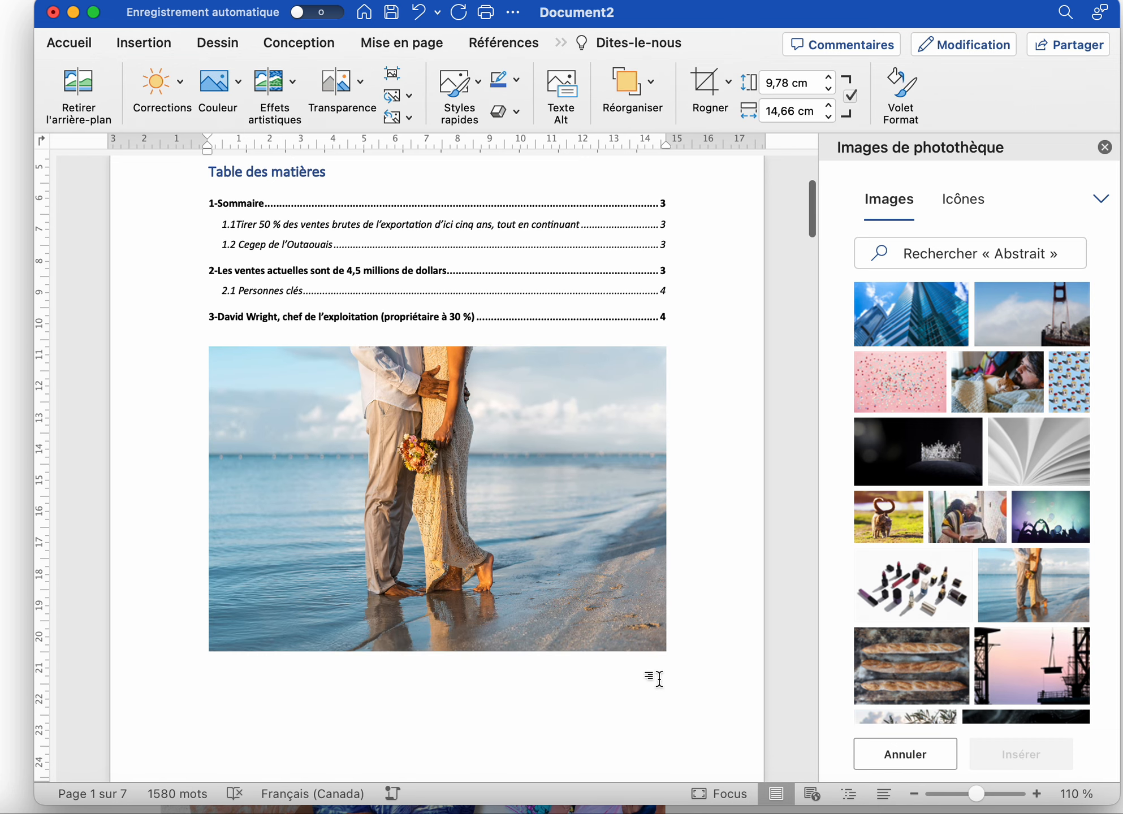
{"action": "left_click_drag", "start_coordinate": [527, 531], "coordinate": [514, 644]}
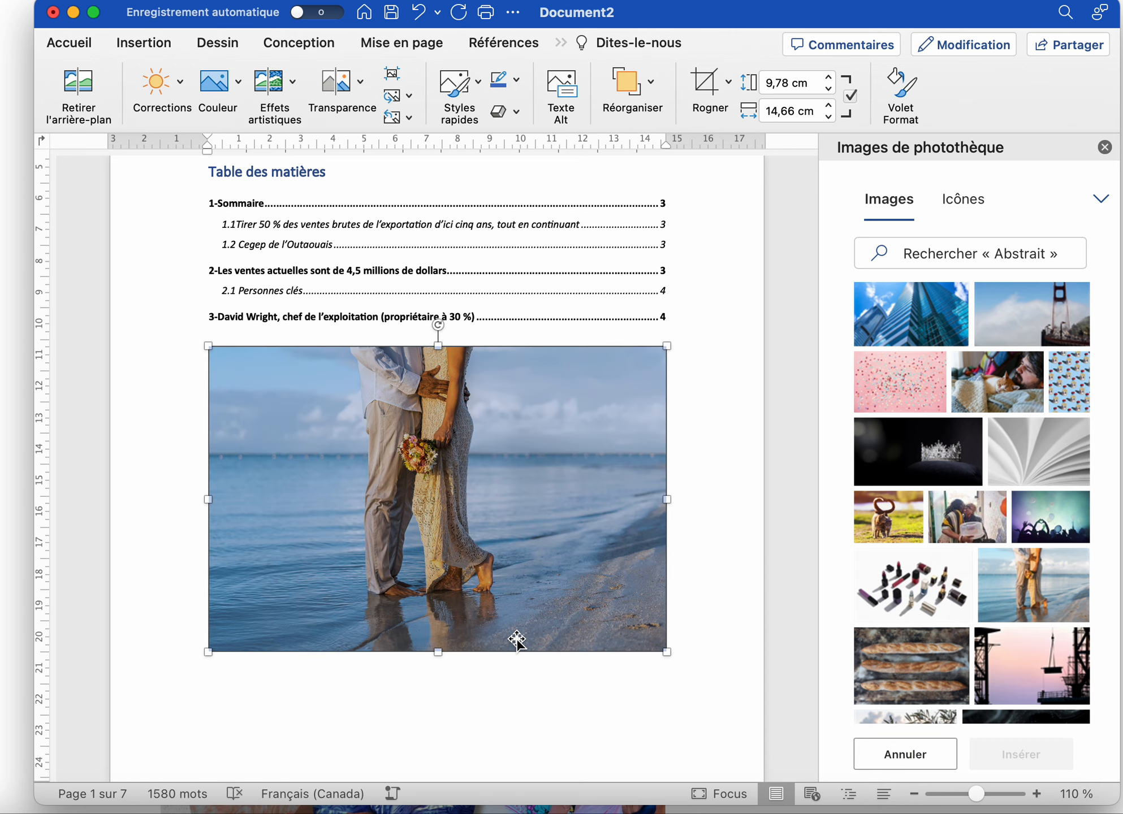
{"action": "scroll", "coordinate": [539, 476], "scroll_direction": "down", "scroll_amount": 3}
{"action": "left_click_drag", "start_coordinate": [458, 369], "coordinate": [446, 308]}
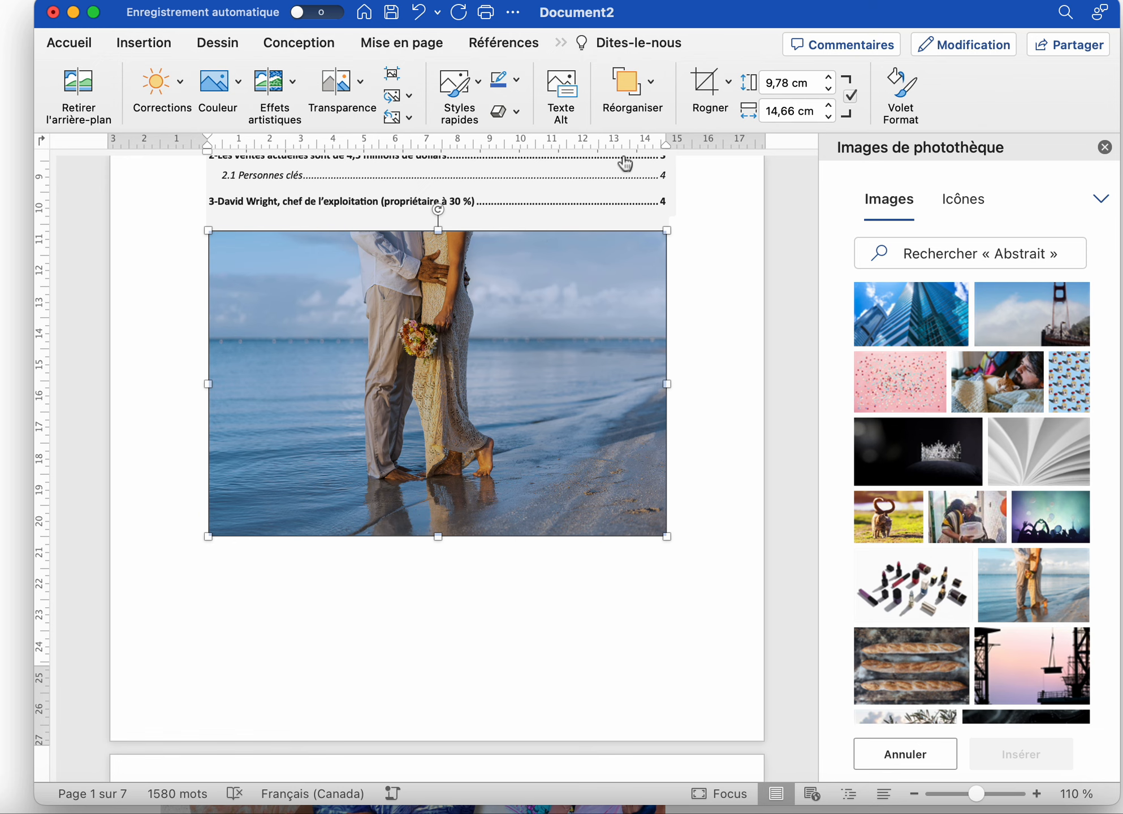
{"action": "left_click", "coordinate": [650, 84]}
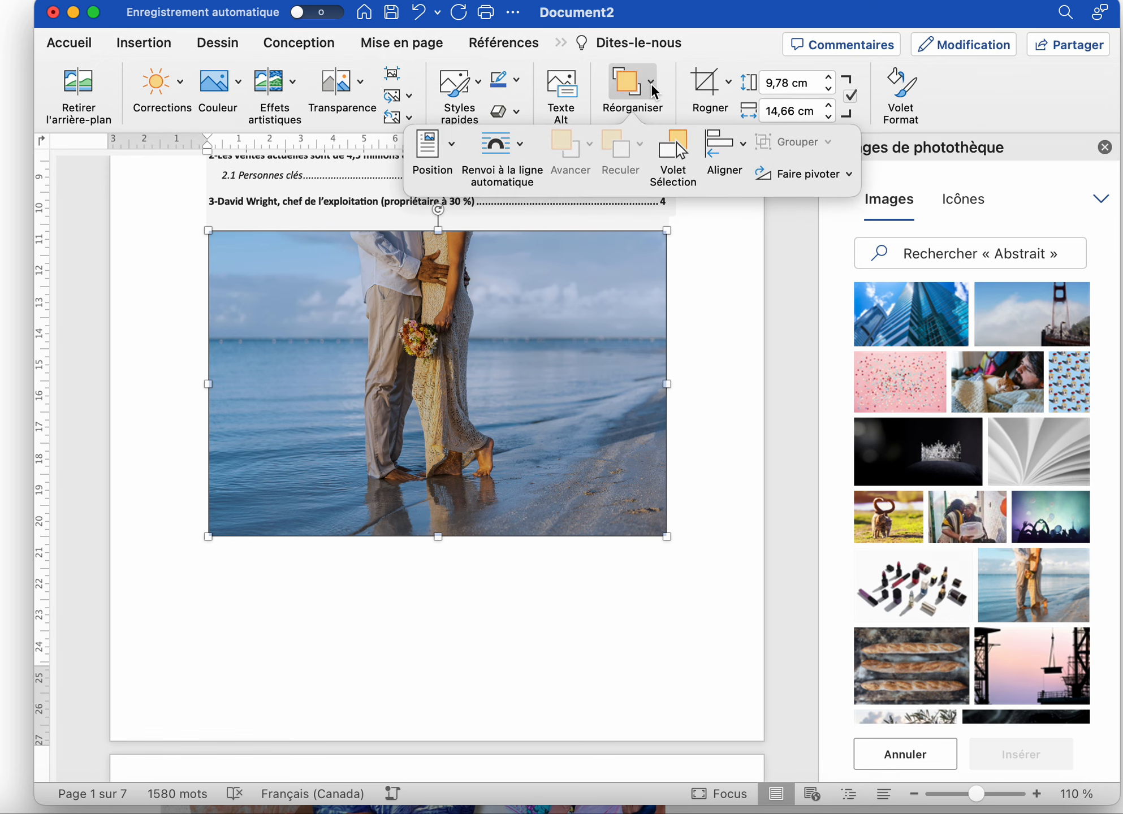
{"action": "left_click", "coordinate": [520, 159]}
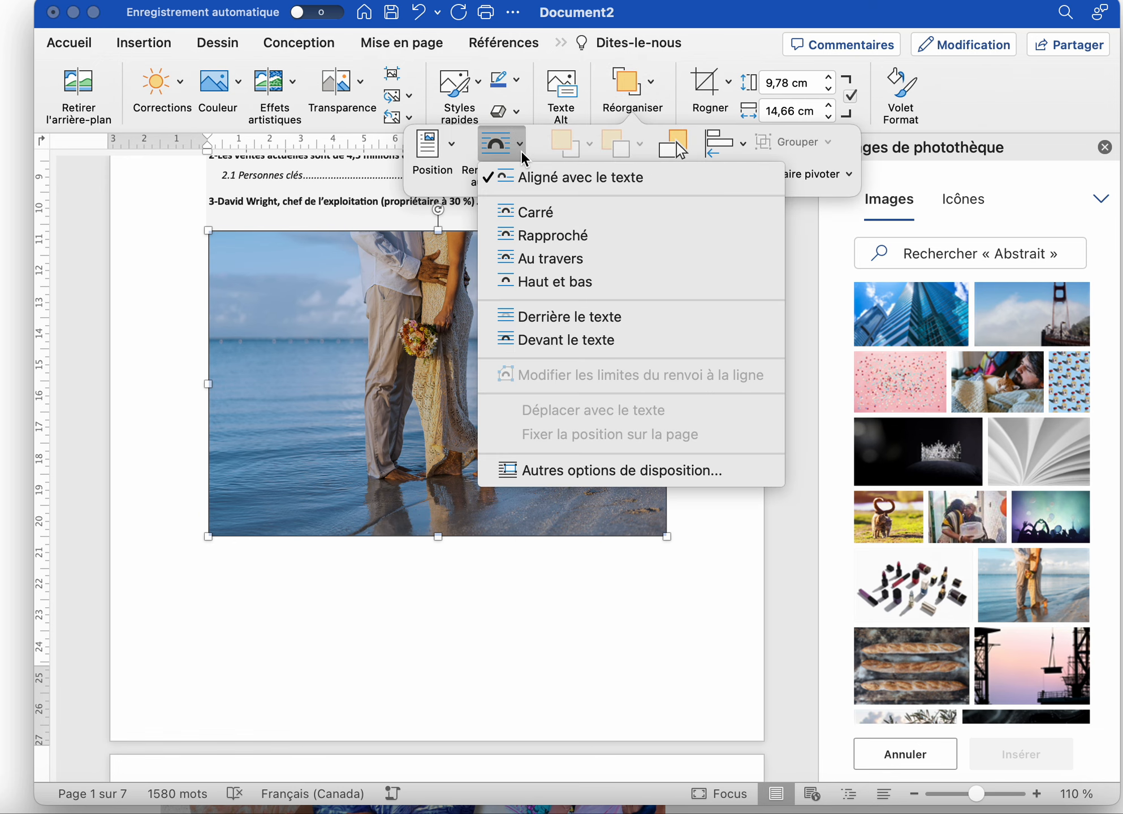
{"action": "left_click", "coordinate": [540, 282]}
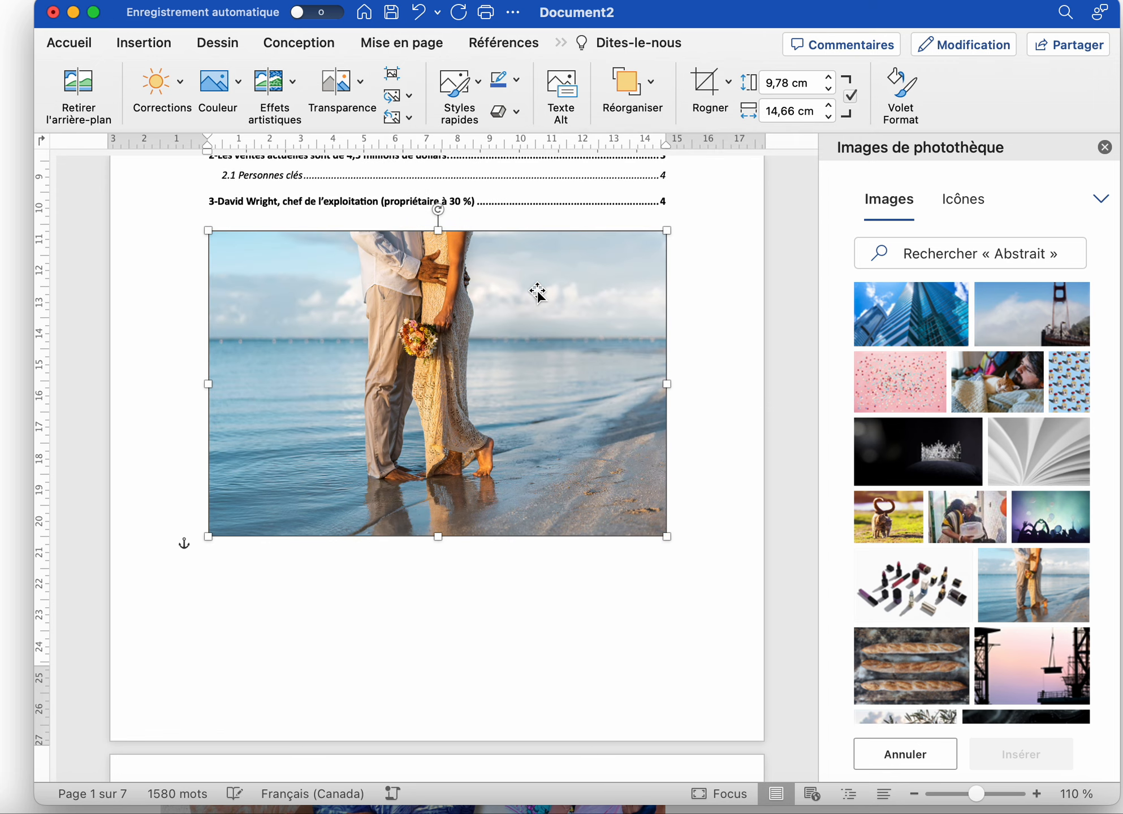
Move the photo slightly lower, shrink it to 8,45 × 12,67 cm, and close the stock-image pane
{"action": "left_click_drag", "start_coordinate": [463, 325], "coordinate": [505, 346]}
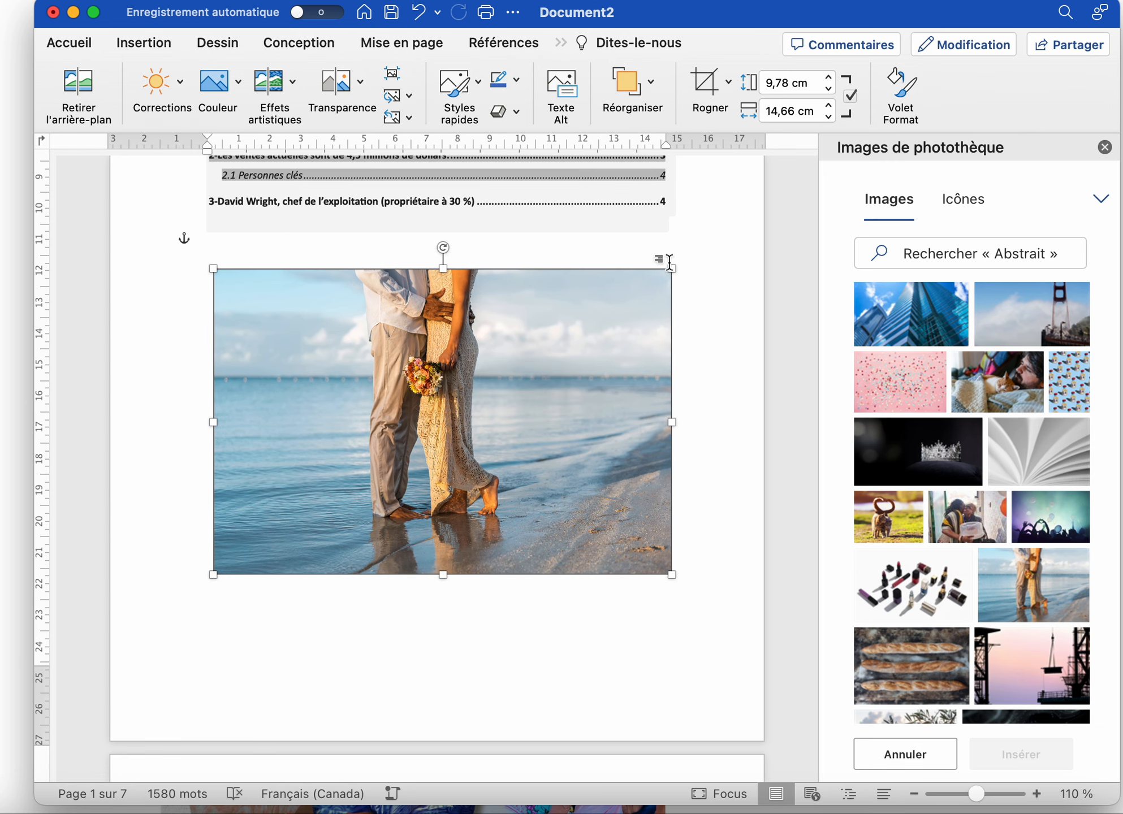
{"action": "left_click_drag", "start_coordinate": [672, 268], "coordinate": [609, 310]}
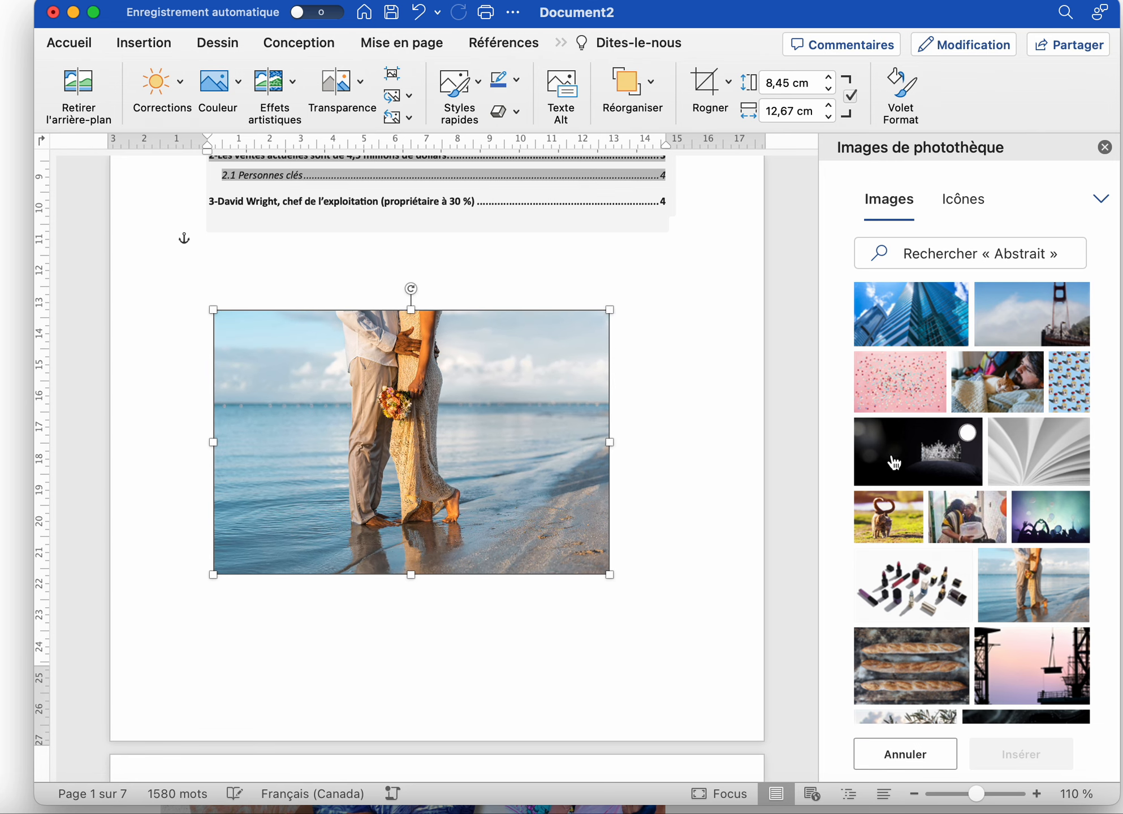
{"action": "left_click", "coordinate": [1104, 147]}
Search for 'Photos' in the find and replace panel and enter 'Photo' as the replacement
{"action": "scroll", "coordinate": [562, 405], "scroll_direction": "up", "scroll_amount": 10}
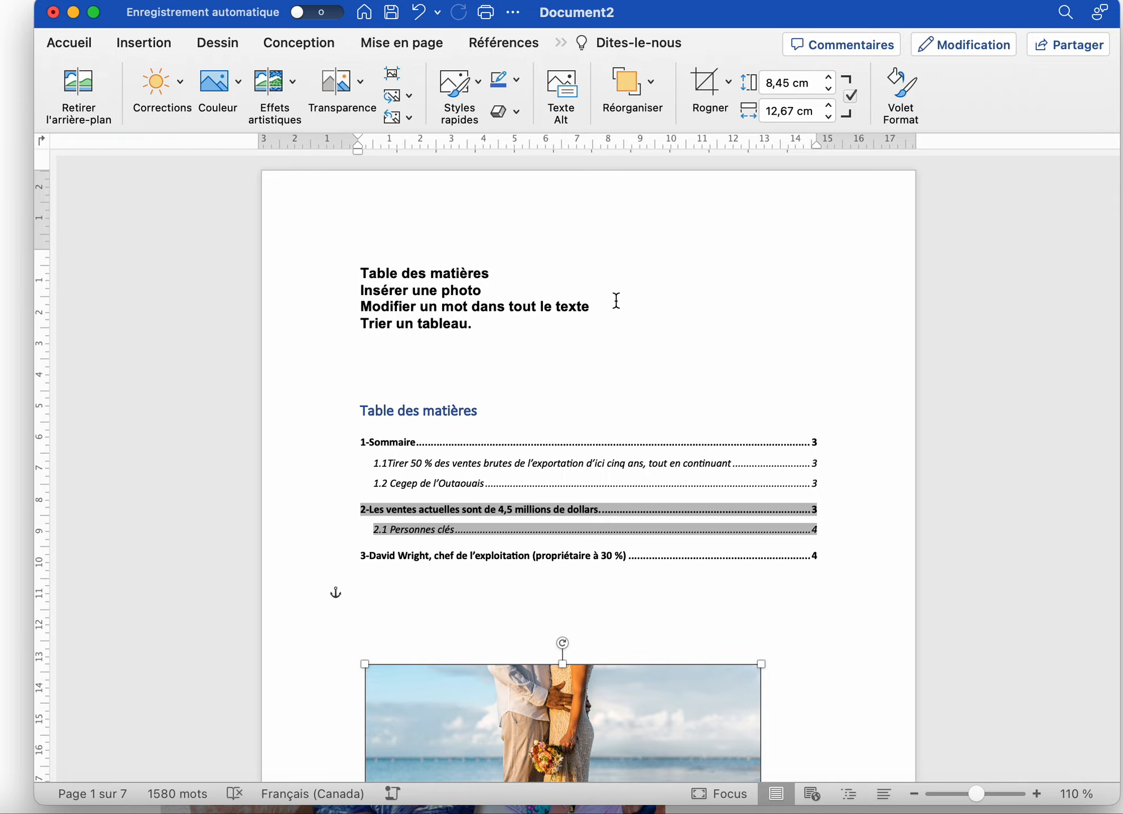
{"action": "scroll", "coordinate": [616, 307], "scroll_direction": "down", "scroll_amount": 20}
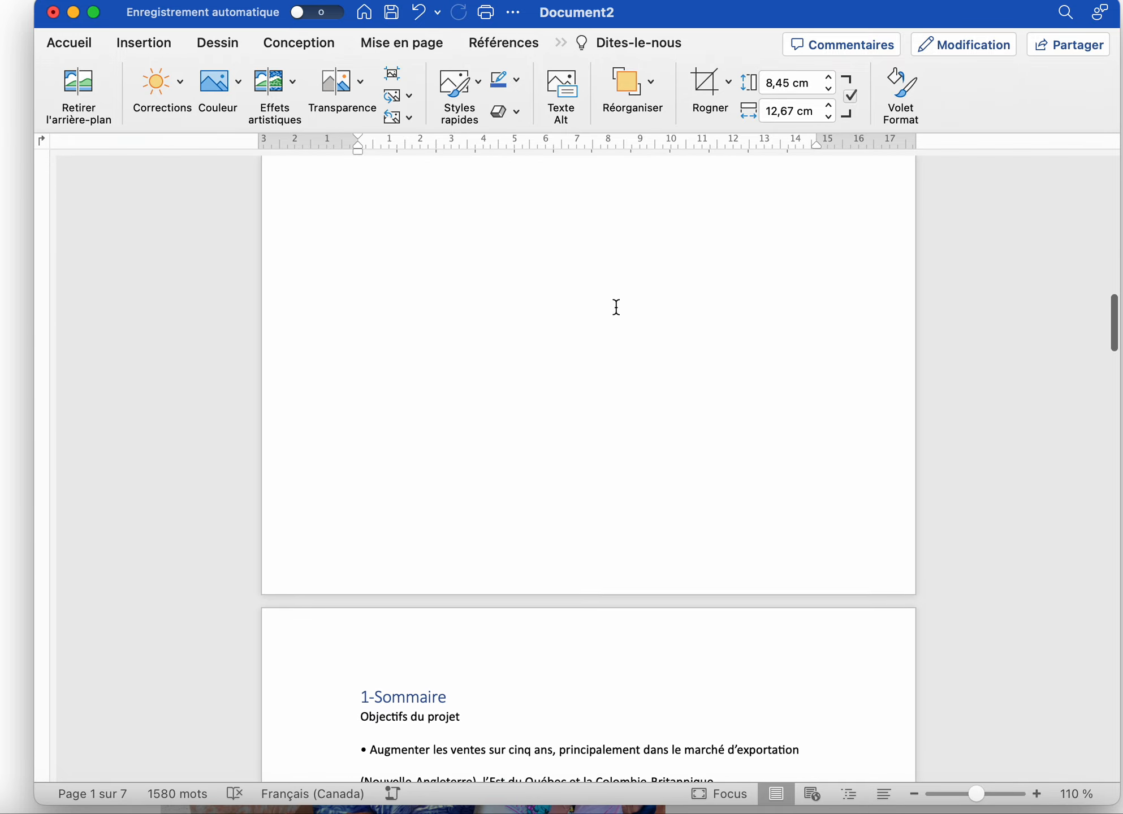
{"action": "scroll", "coordinate": [616, 351], "scroll_direction": "up", "scroll_amount": 5}
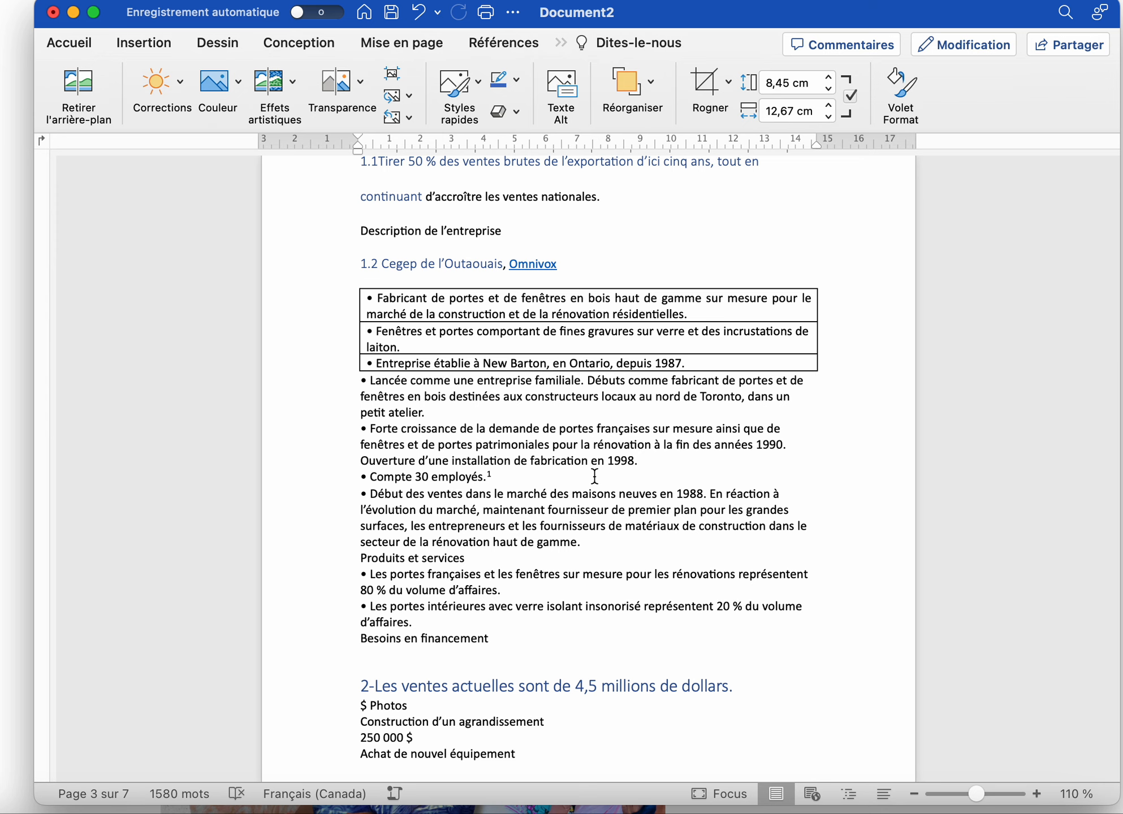
{"action": "key", "text": "ctrl+h"}
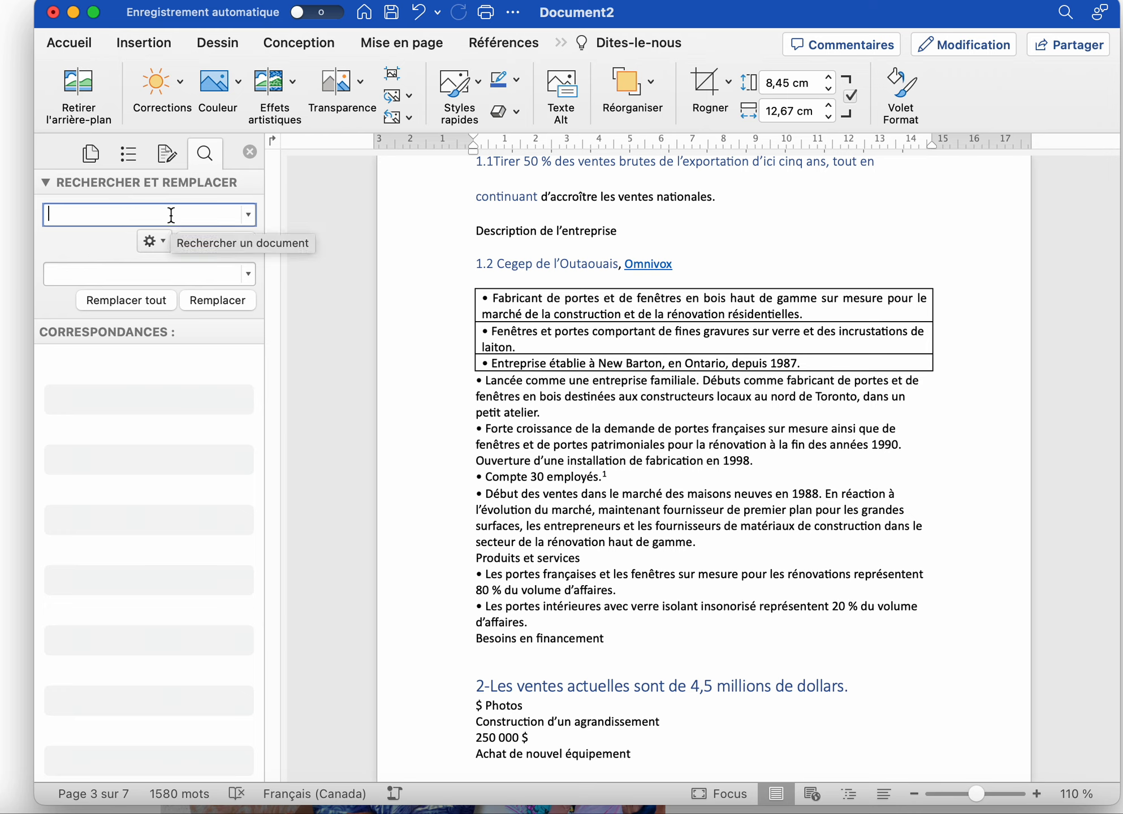
{"action": "type", "text": "Photo"}
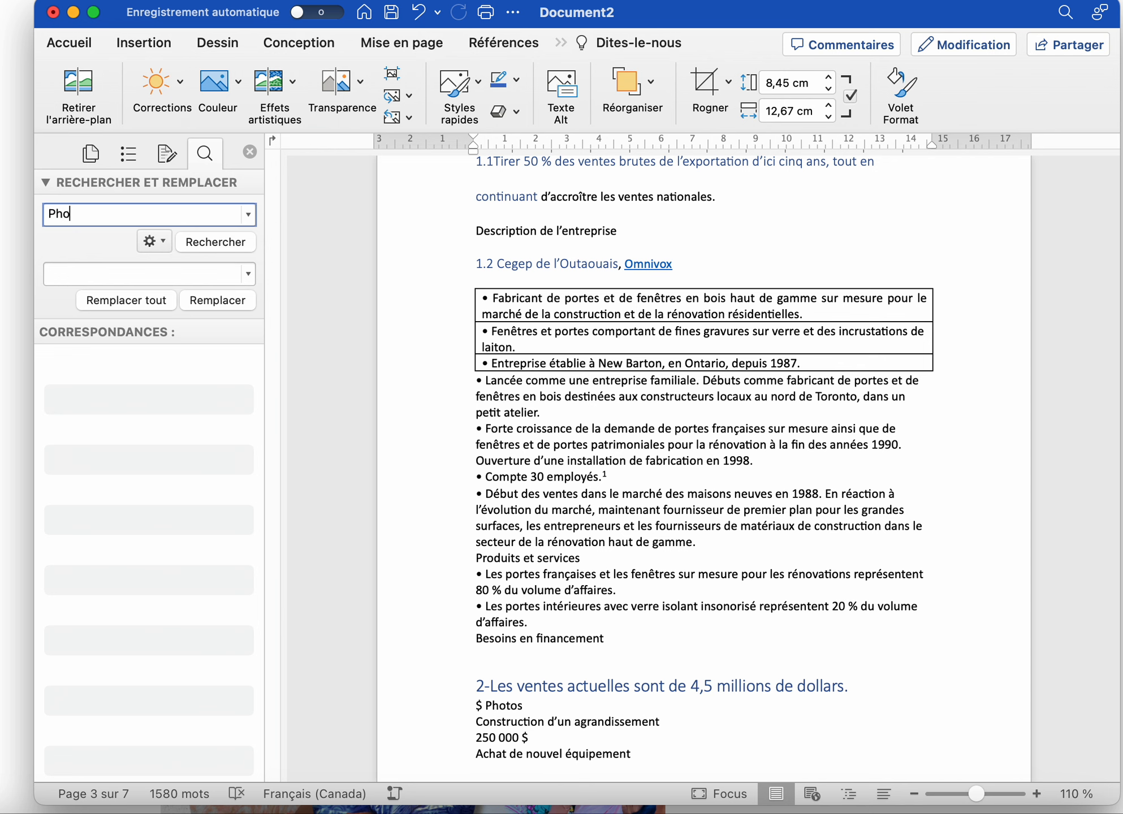
{"action": "left_click", "coordinate": [219, 242]}
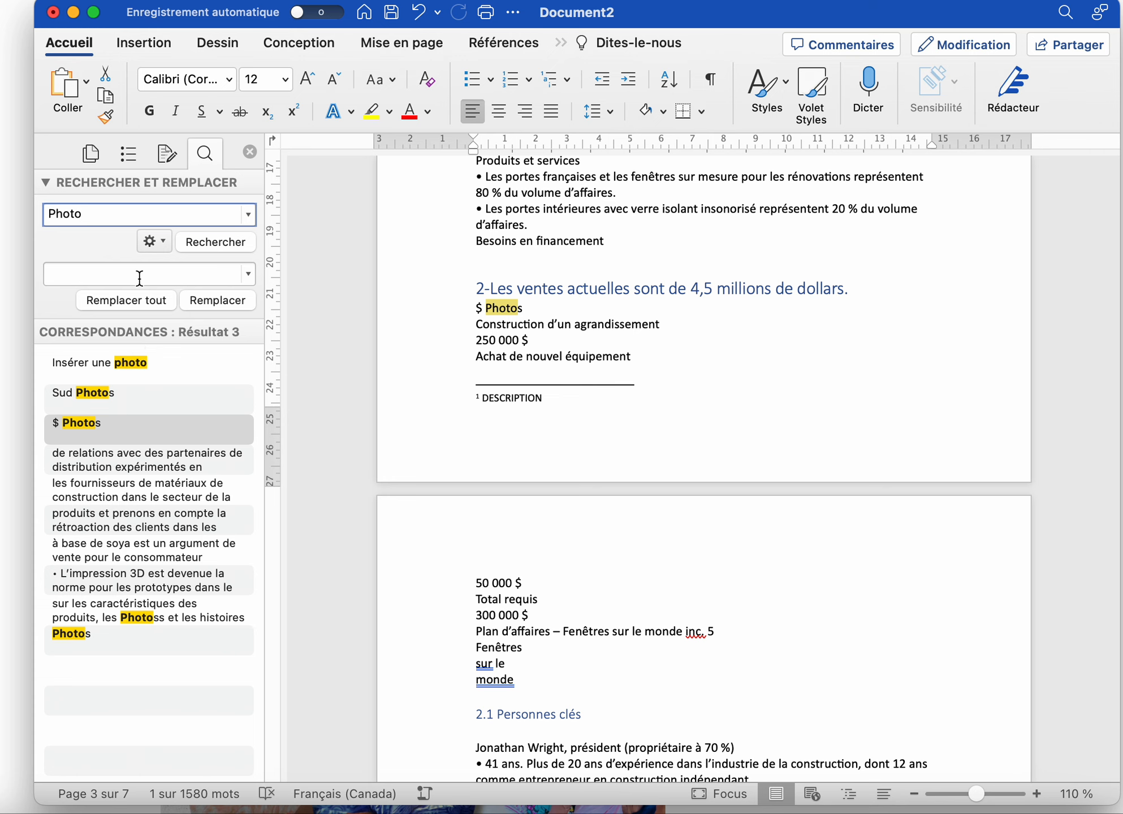
{"action": "type", "text": "hotos"}
{"action": "key", "text": "Return"}
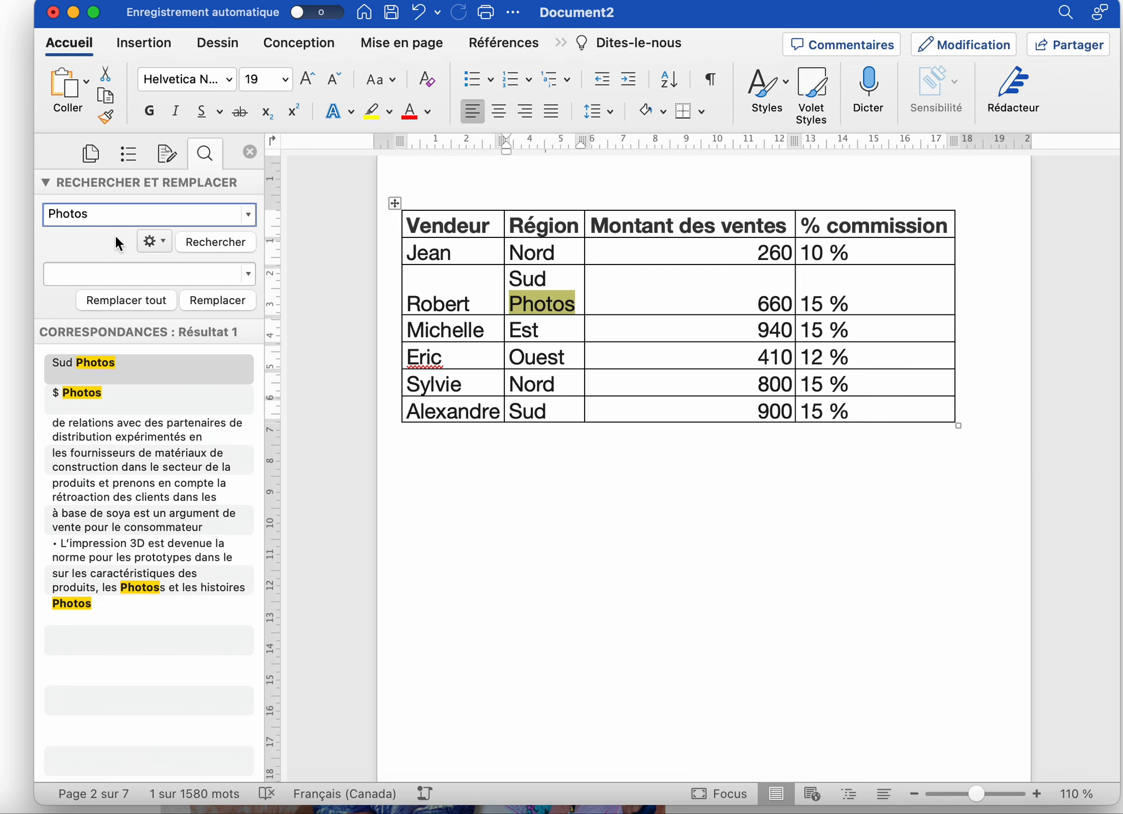
{"action": "left_click", "coordinate": [112, 277]}
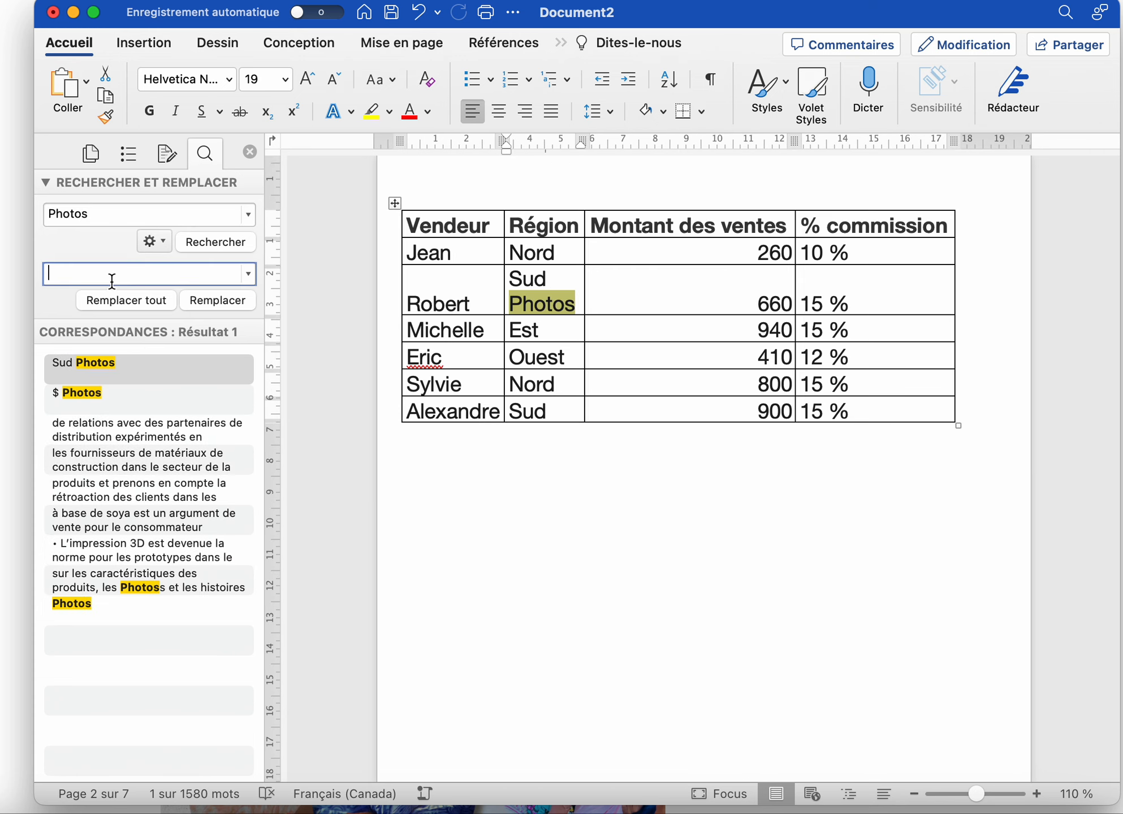
{"action": "type", "text": "Photo"}
Replace all 9 occurrences of 'Photos' with 'Photo', then close the search panel
{"action": "left_click", "coordinate": [148, 305]}
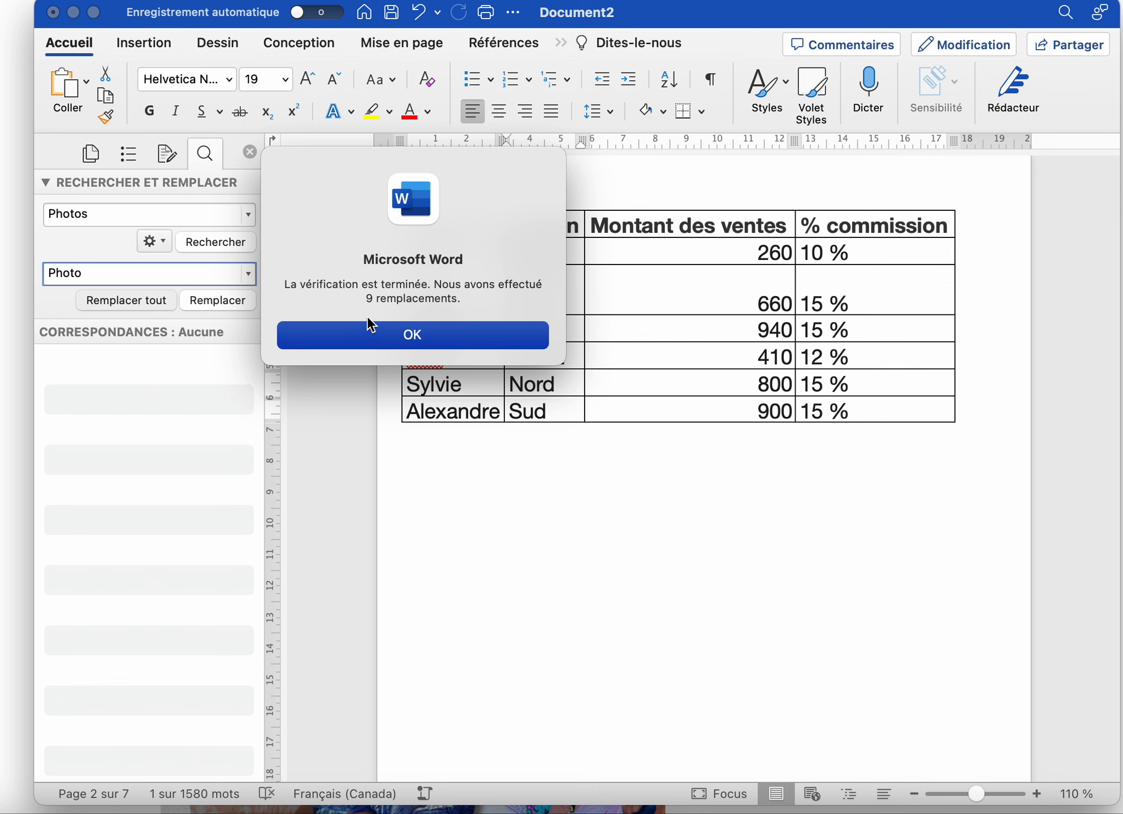
{"action": "left_click", "coordinate": [438, 335]}
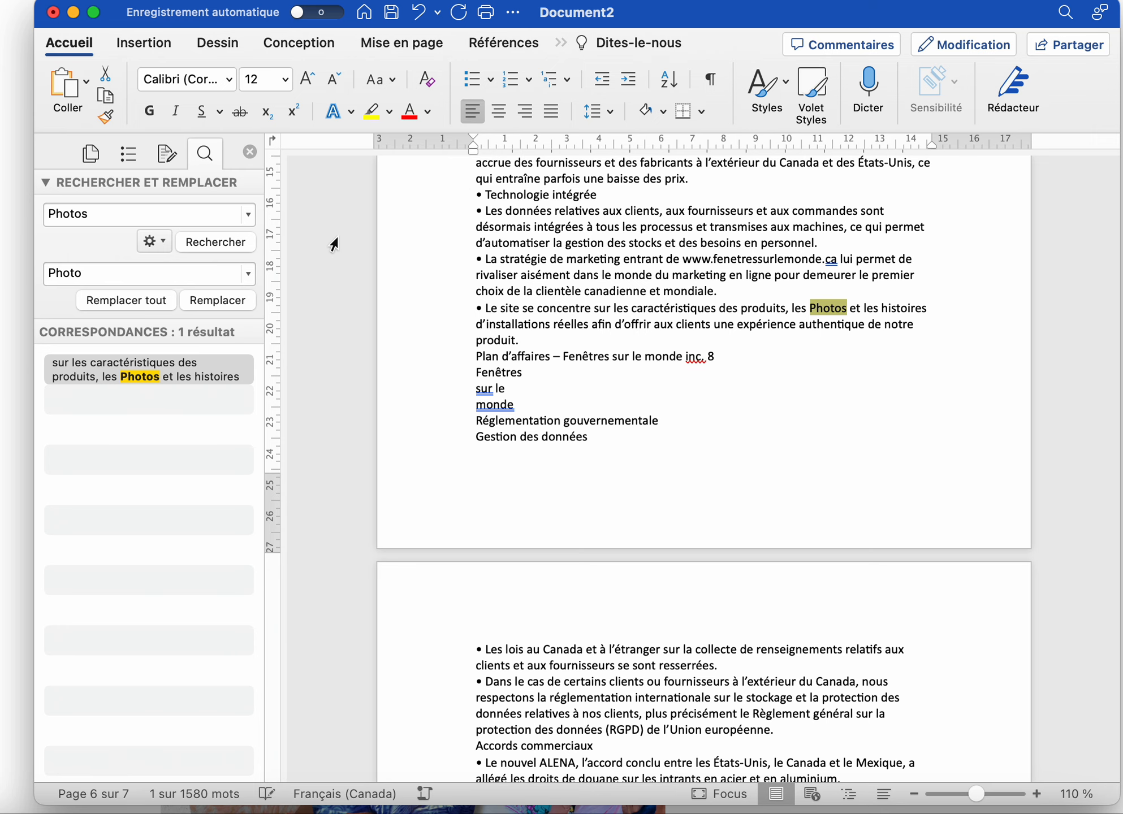
{"action": "left_click", "coordinate": [250, 153]}
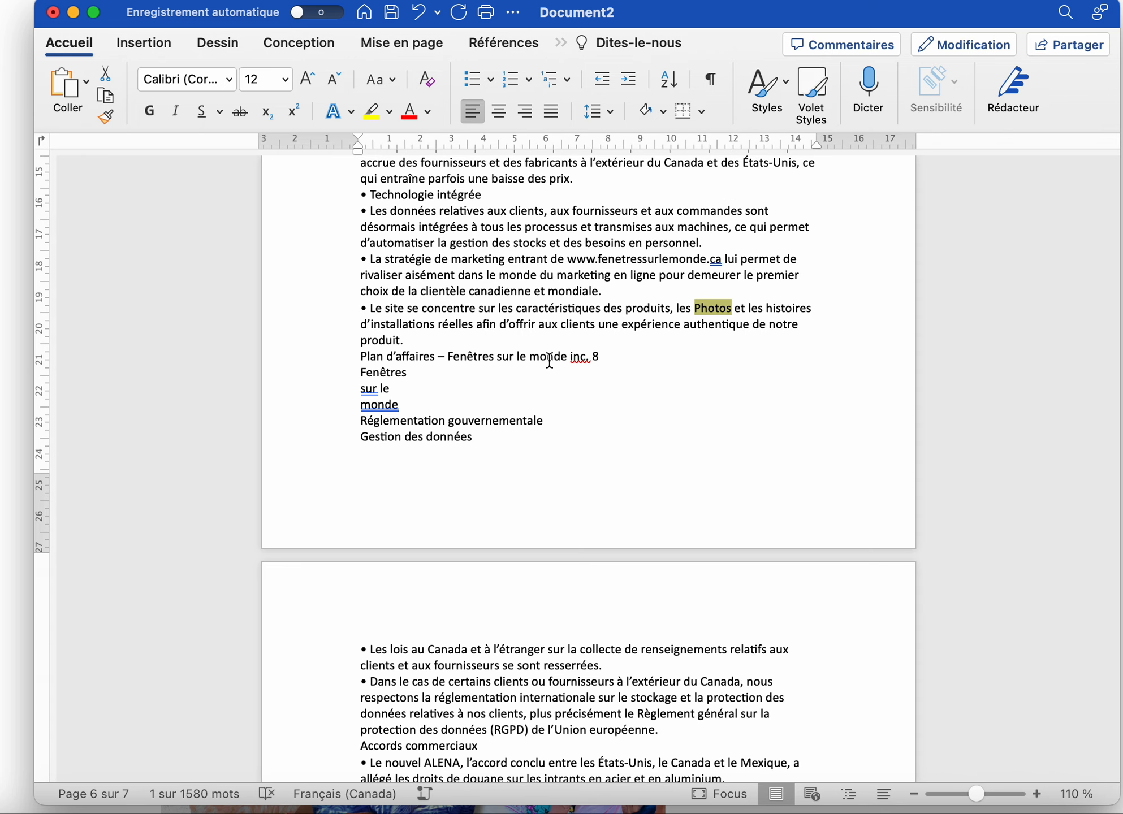
{"action": "scroll", "coordinate": [548, 357], "scroll_direction": "up", "scroll_amount": 10}
{"action": "scroll", "coordinate": [547, 382], "scroll_direction": "up", "scroll_amount": 20}
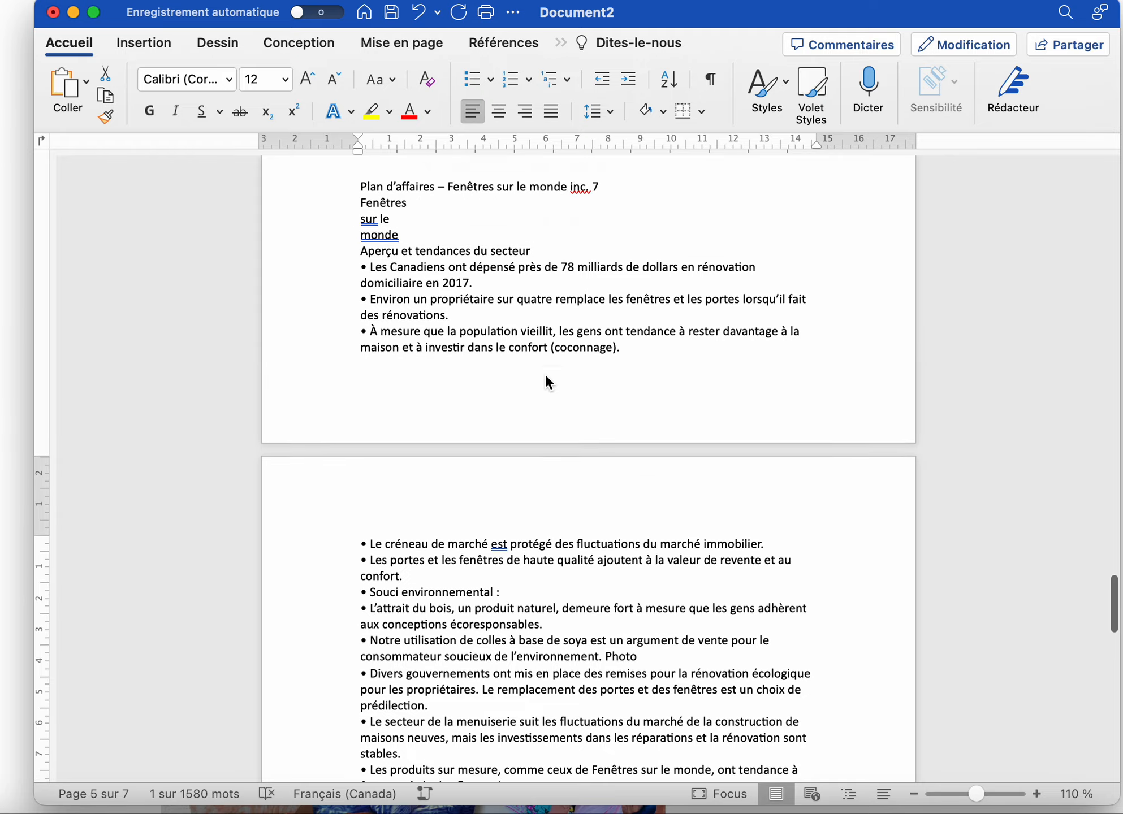
{"action": "scroll", "coordinate": [546, 377], "scroll_direction": "up", "scroll_amount": 15}
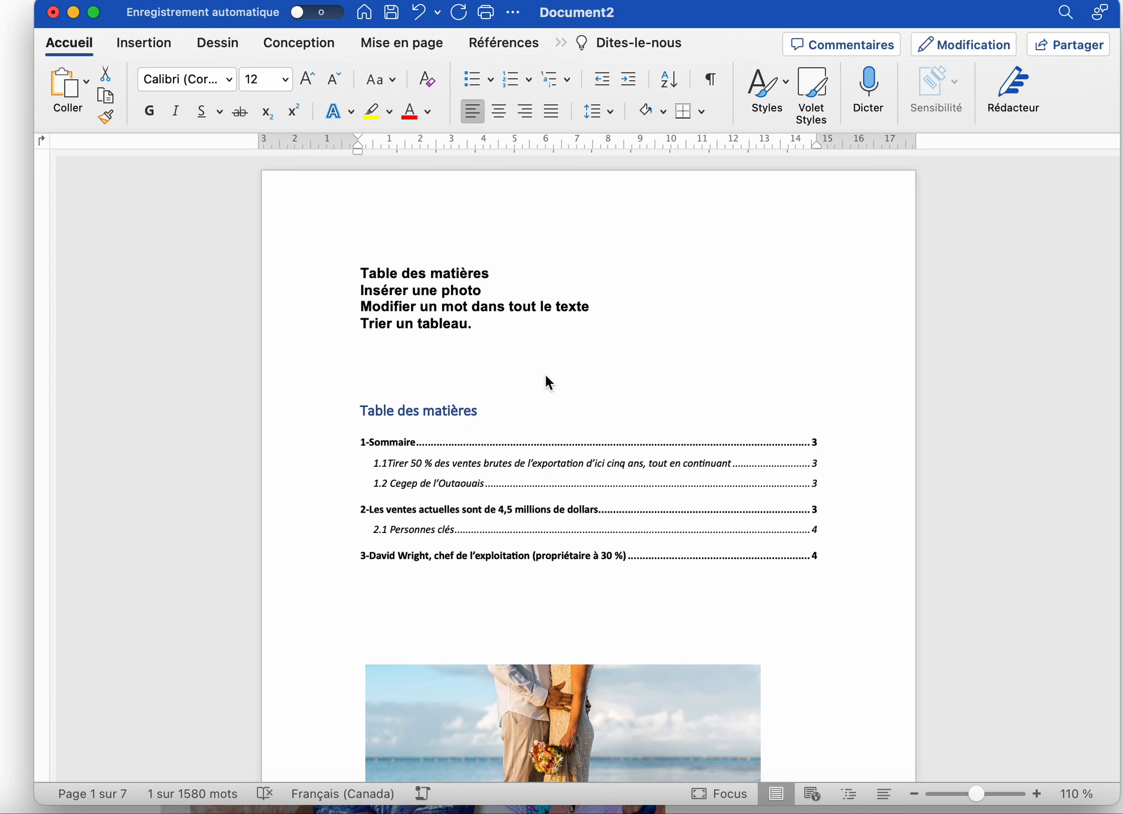
Sort the sales table rows by Vendeur ascending, with no secondary sort key
{"action": "scroll", "coordinate": [548, 382], "scroll_direction": "down", "scroll_amount": 20}
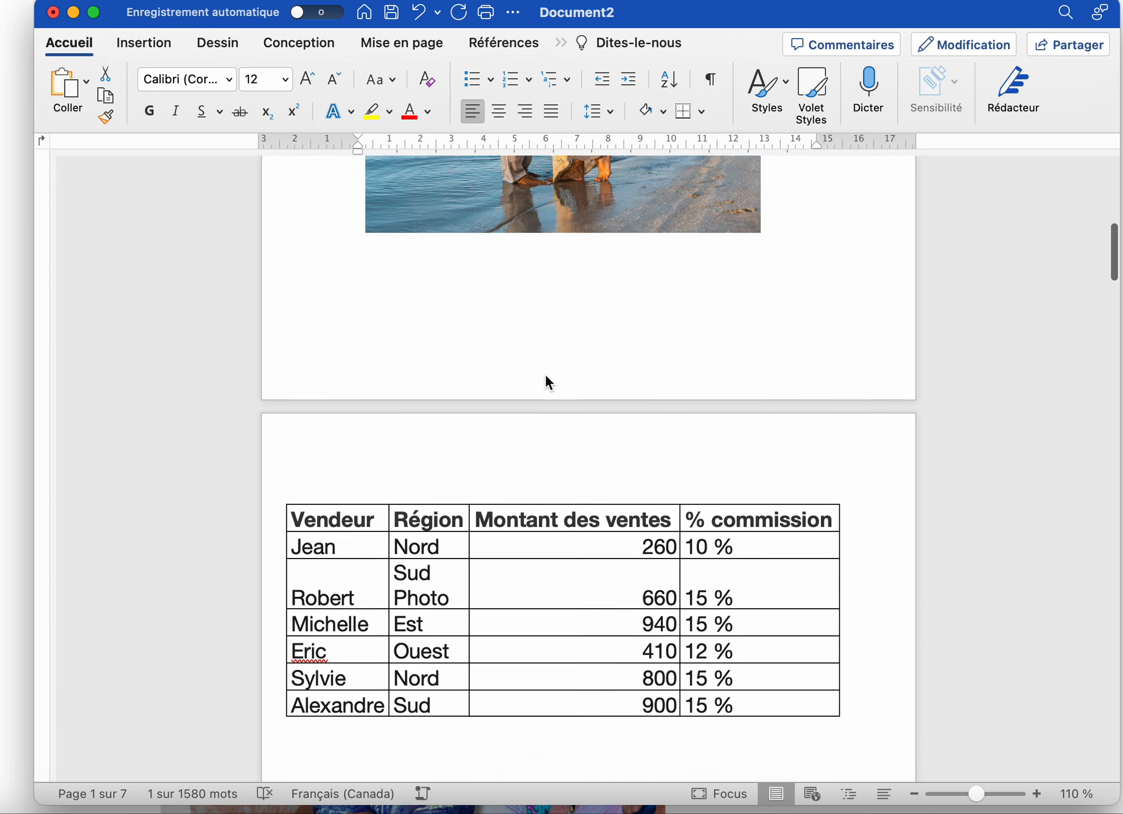
{"action": "left_click", "coordinate": [546, 377]}
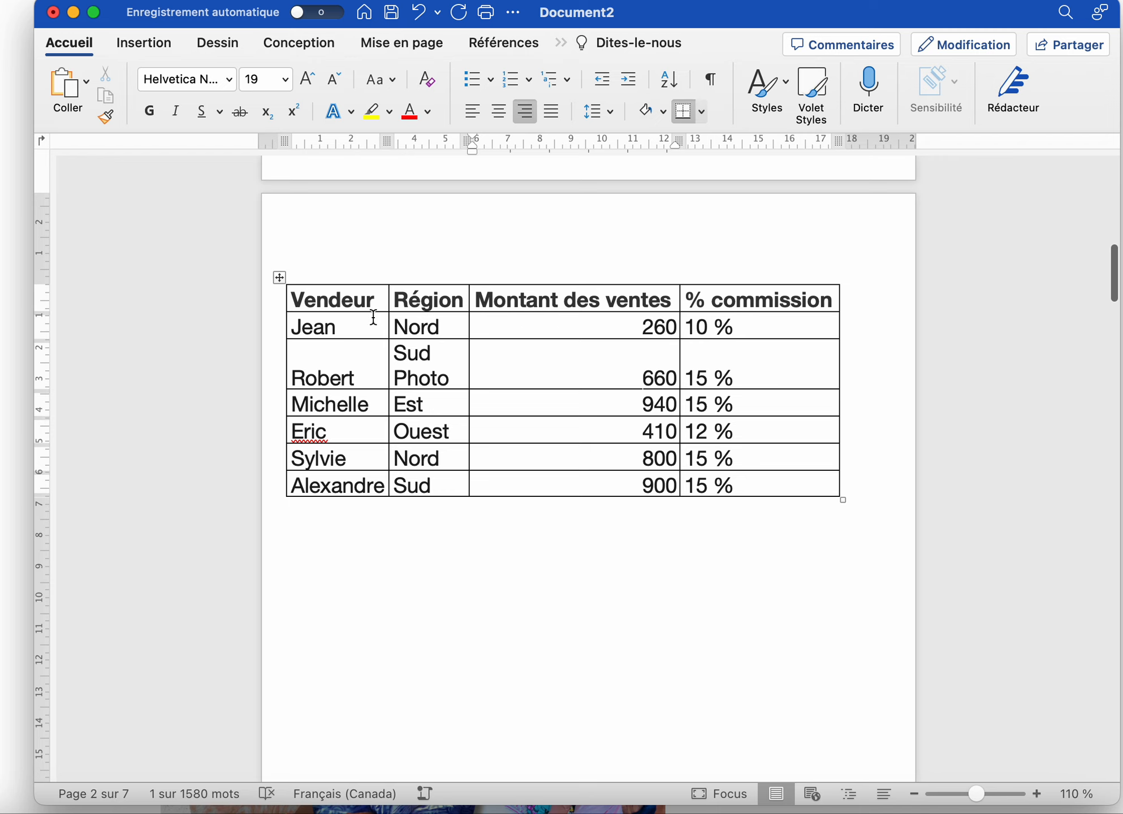
{"action": "left_click_drag", "start_coordinate": [293, 300], "coordinate": [805, 476]}
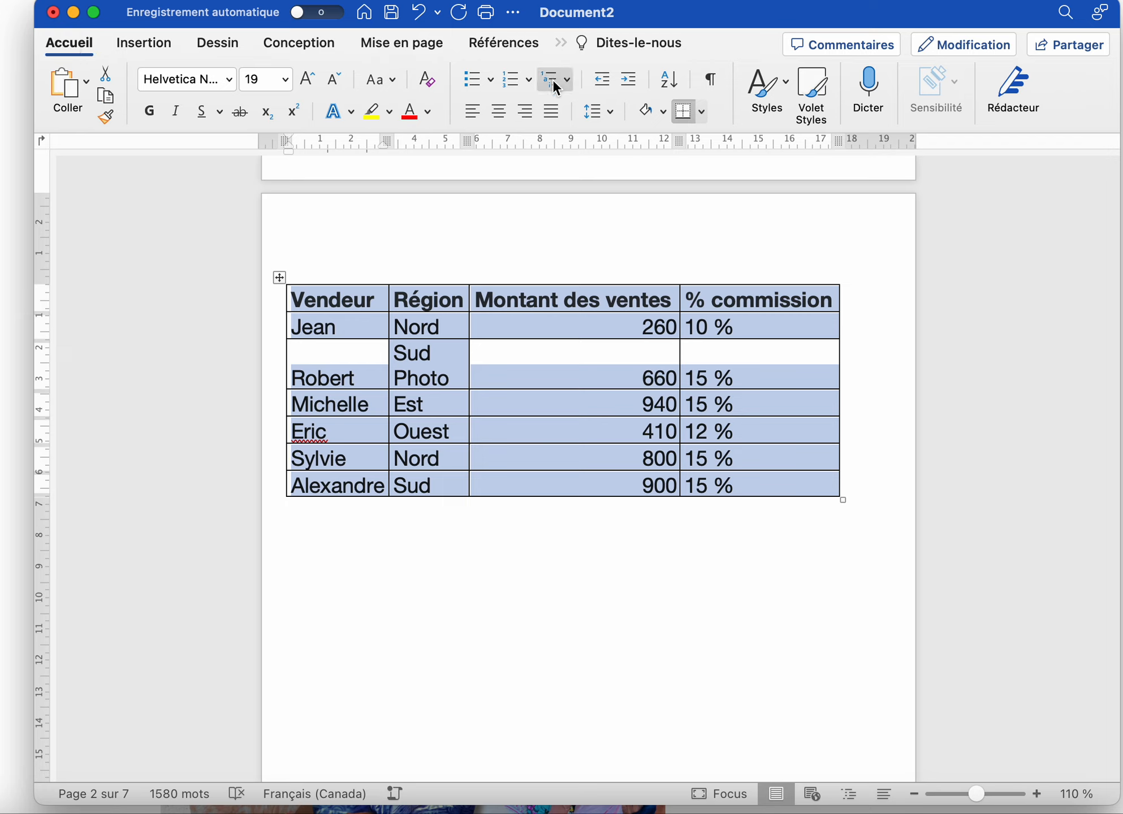
{"action": "left_click", "coordinate": [668, 84]}
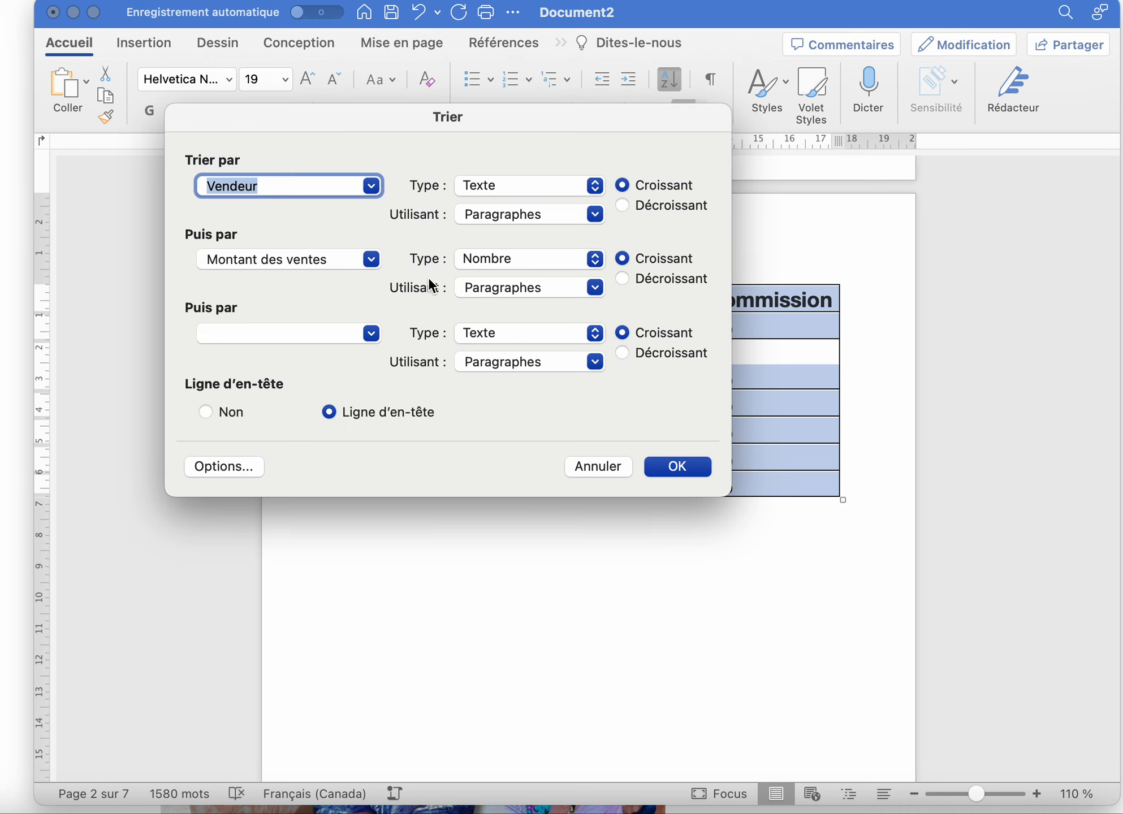
{"action": "left_click", "coordinate": [369, 260]}
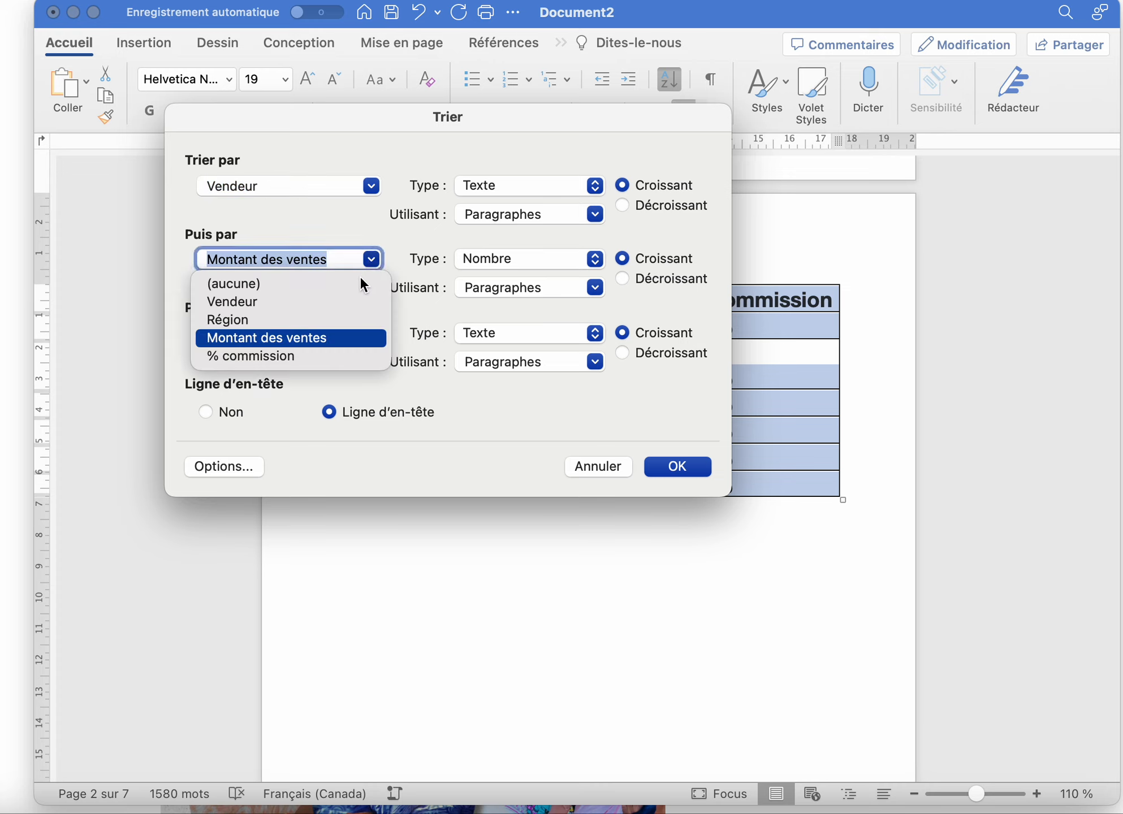
{"action": "left_click", "coordinate": [352, 288]}
{"action": "left_click", "coordinate": [369, 179]}
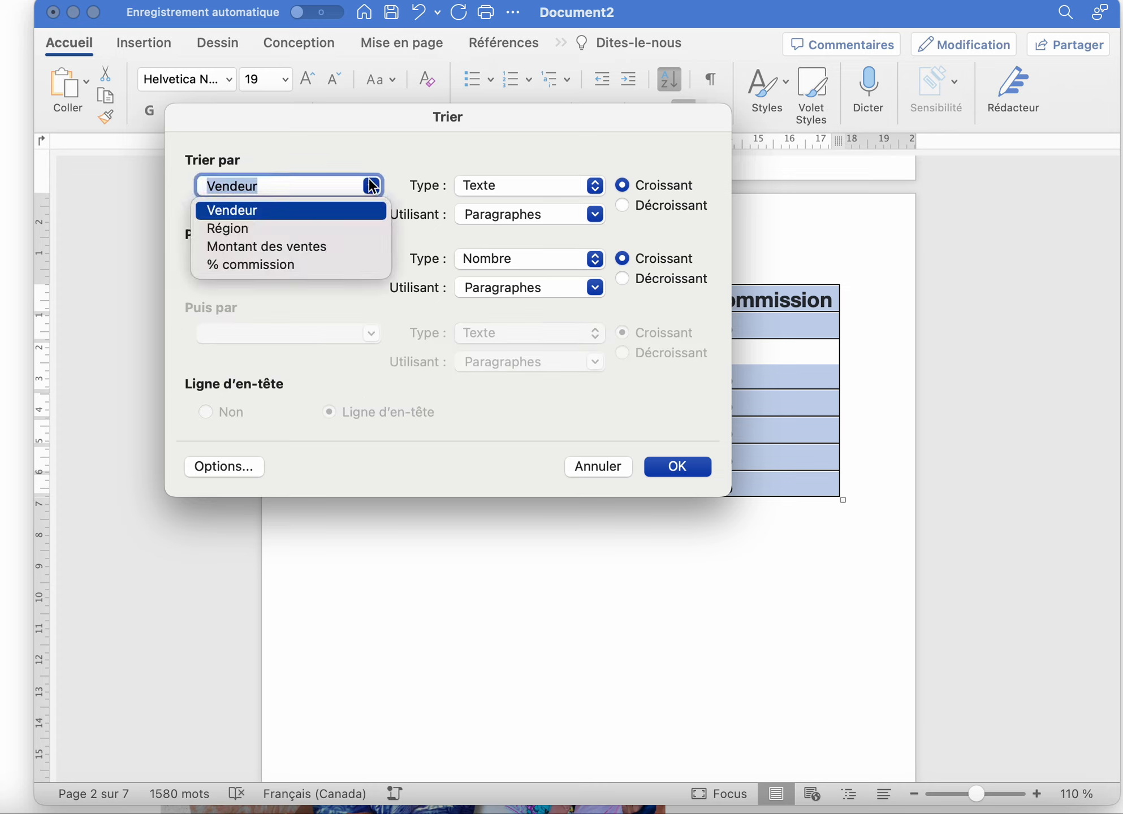
{"action": "left_click", "coordinate": [323, 213]}
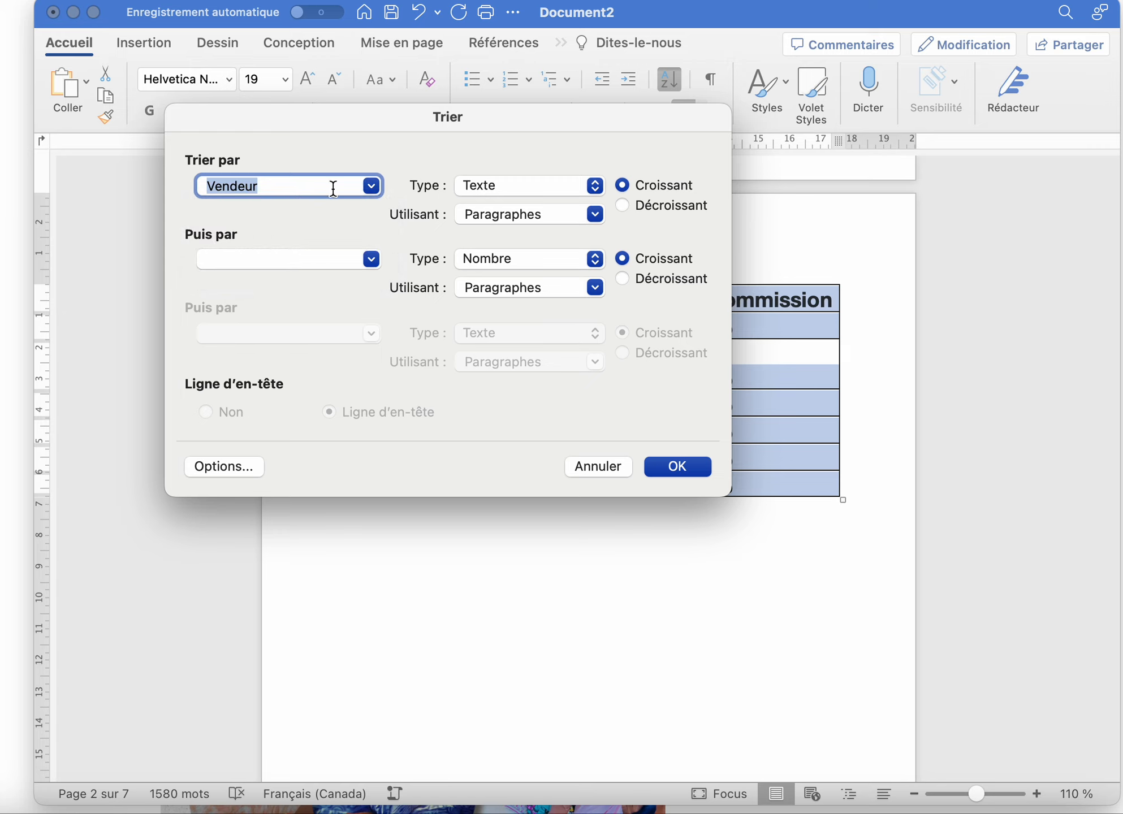
{"action": "left_click", "coordinate": [370, 188]}
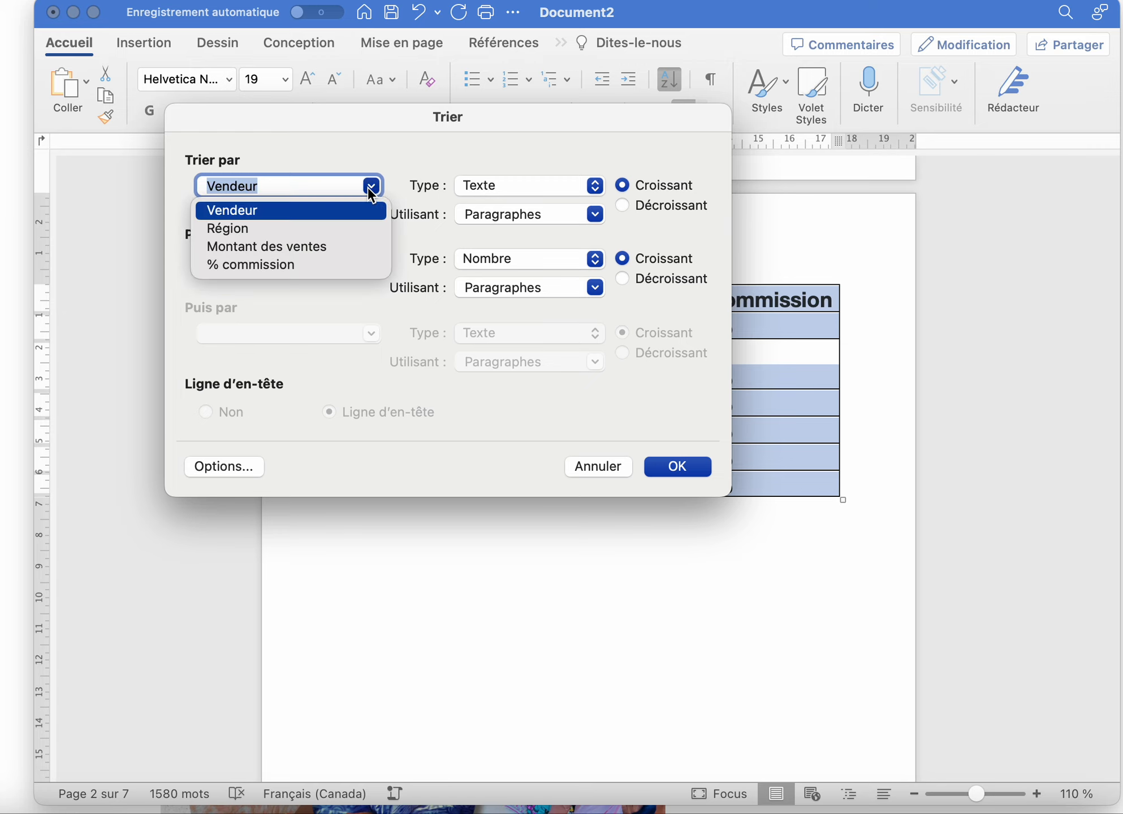
{"action": "left_click", "coordinate": [343, 210]}
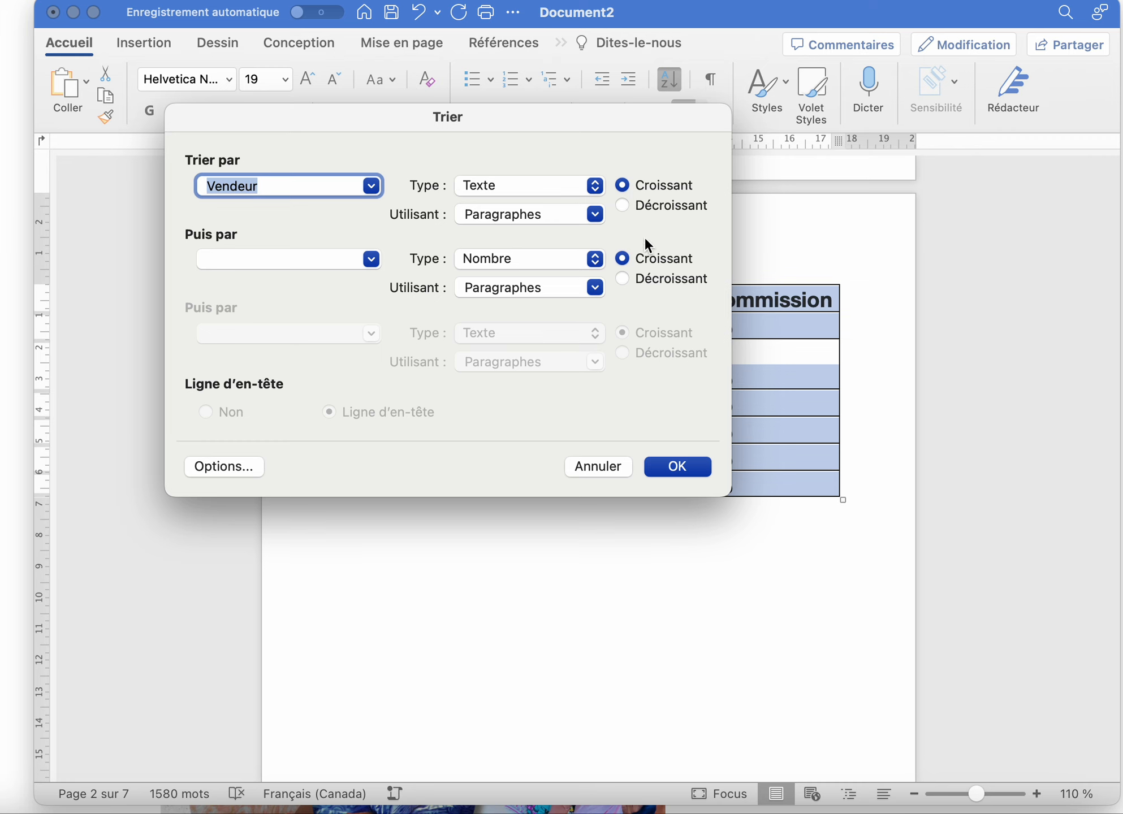
{"action": "left_click", "coordinate": [678, 467]}
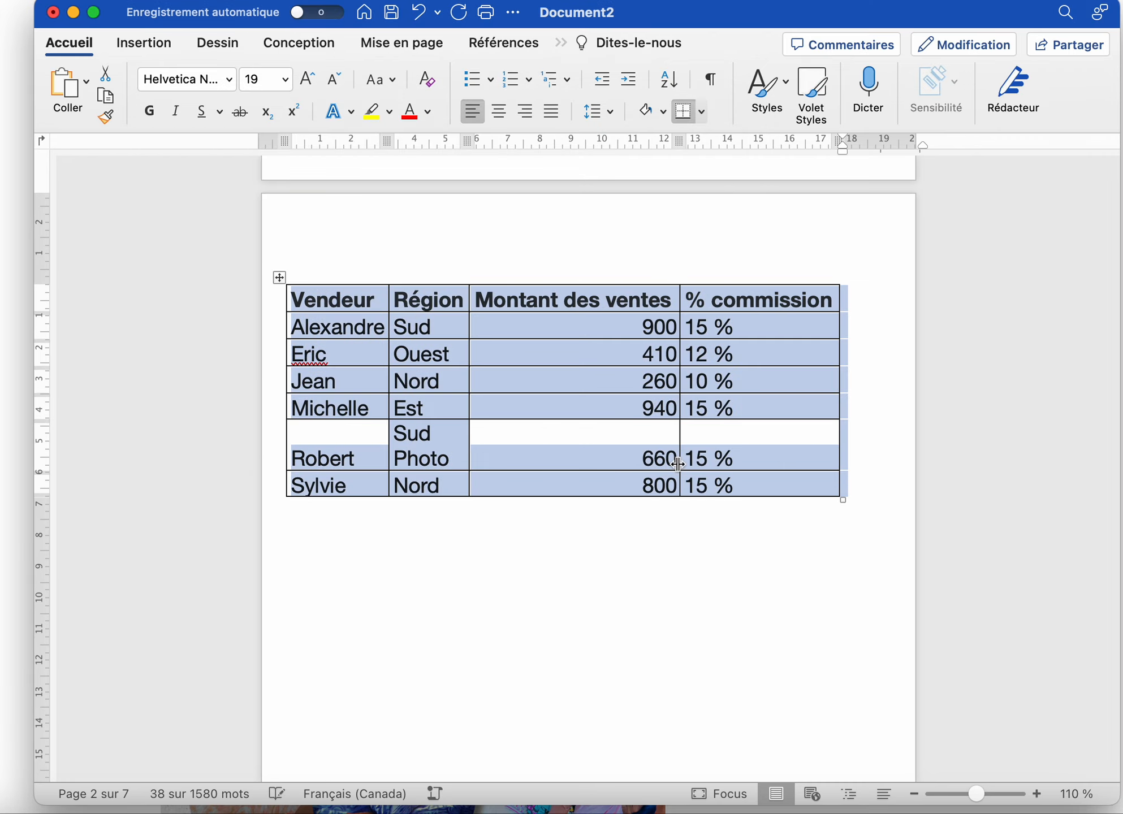